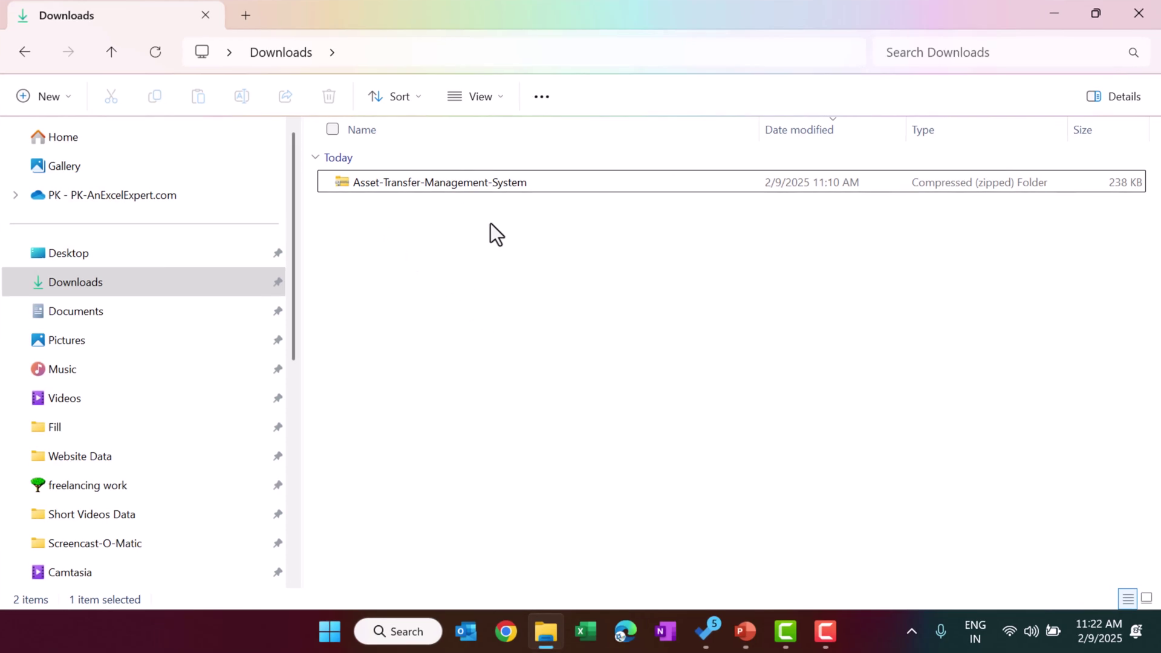
# - Extract the Asset-Transfer-Management-System zip into the suggested folder
pyautogui.click(430, 183)
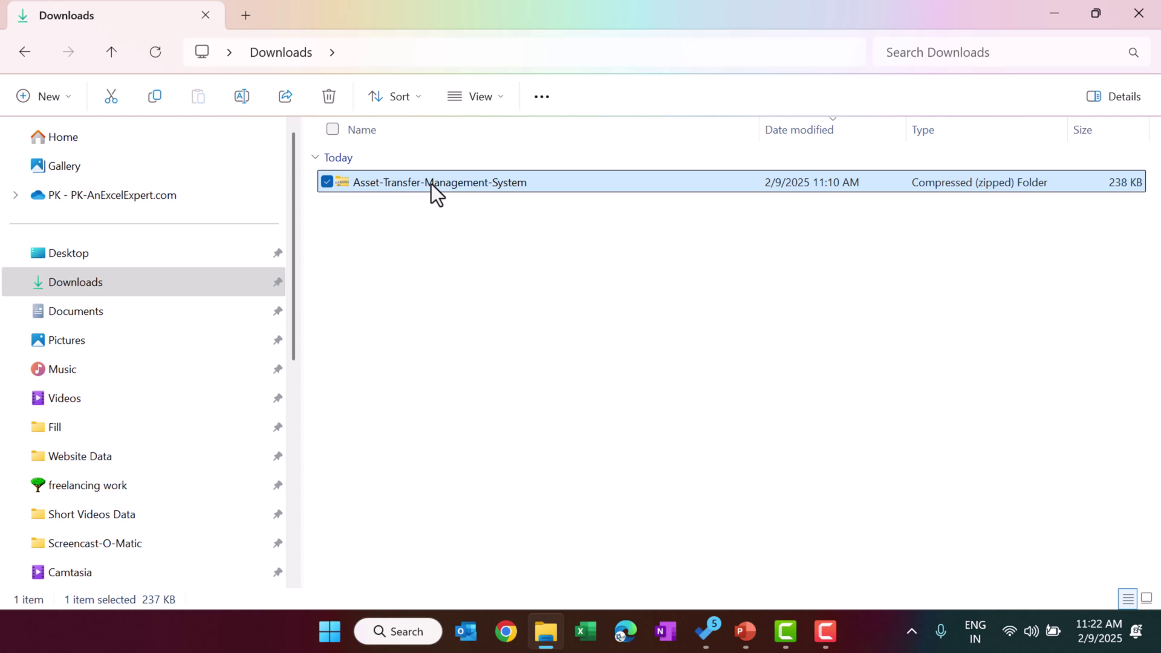
pyautogui.rightClick(430, 183)
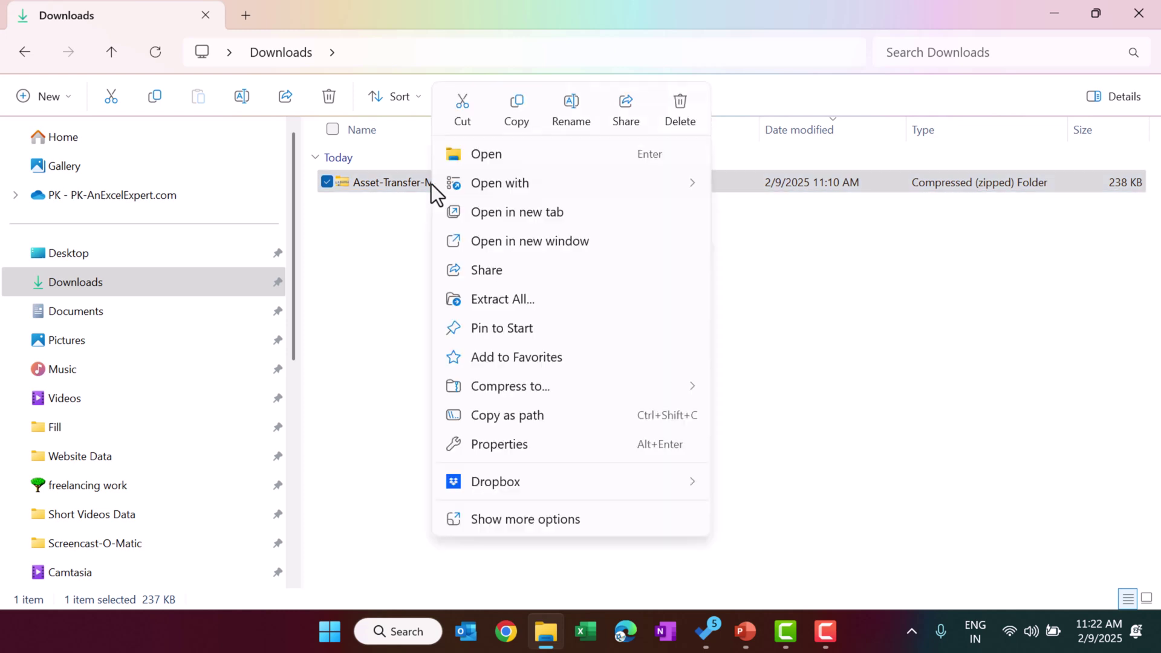
pyautogui.click(521, 307)
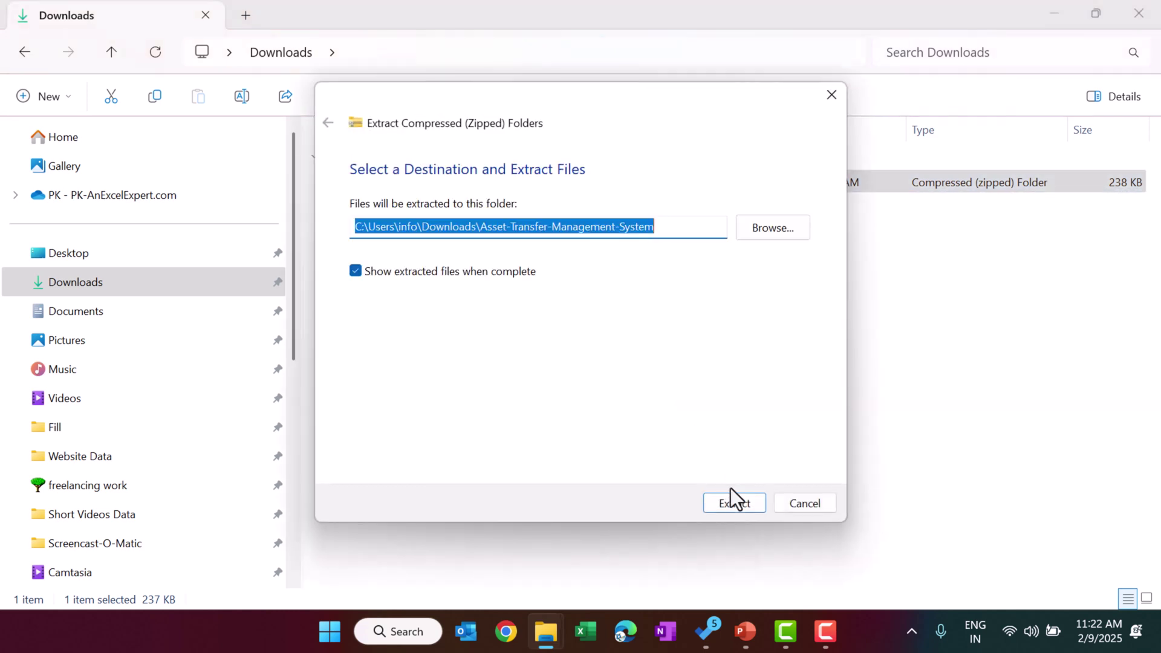
pyautogui.click(735, 503)
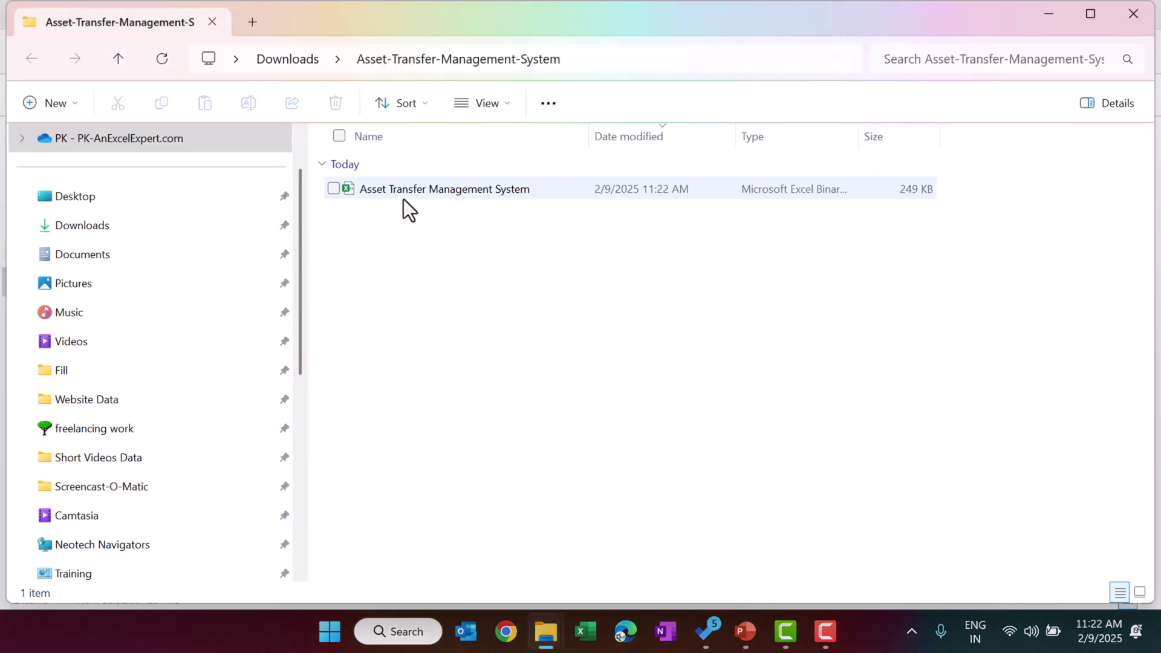
# - Unblock the extracted Asset Transfer Management System workbook in its file properties
pyautogui.click(466, 190)
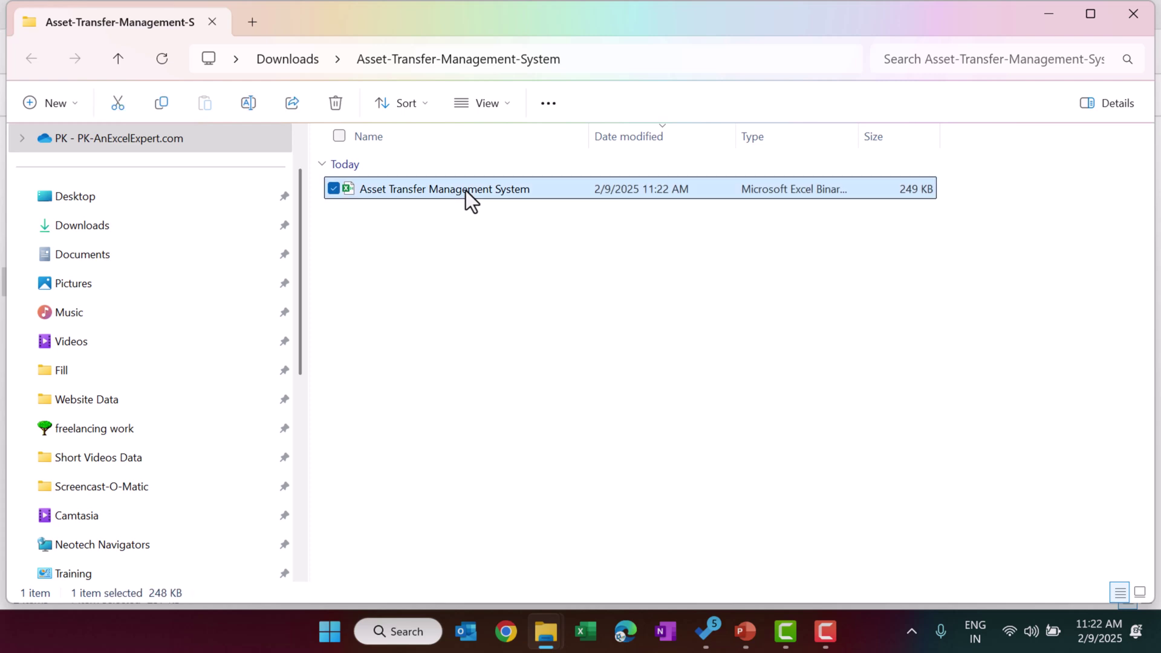
pyautogui.rightClick(466, 190)
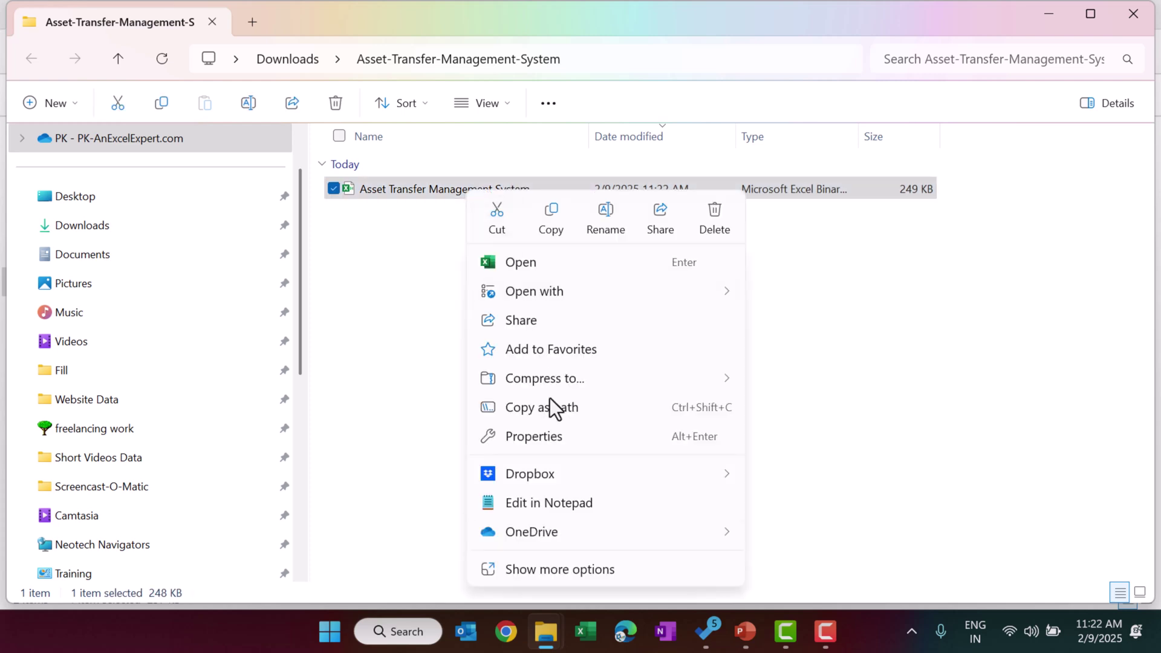
pyautogui.click(548, 442)
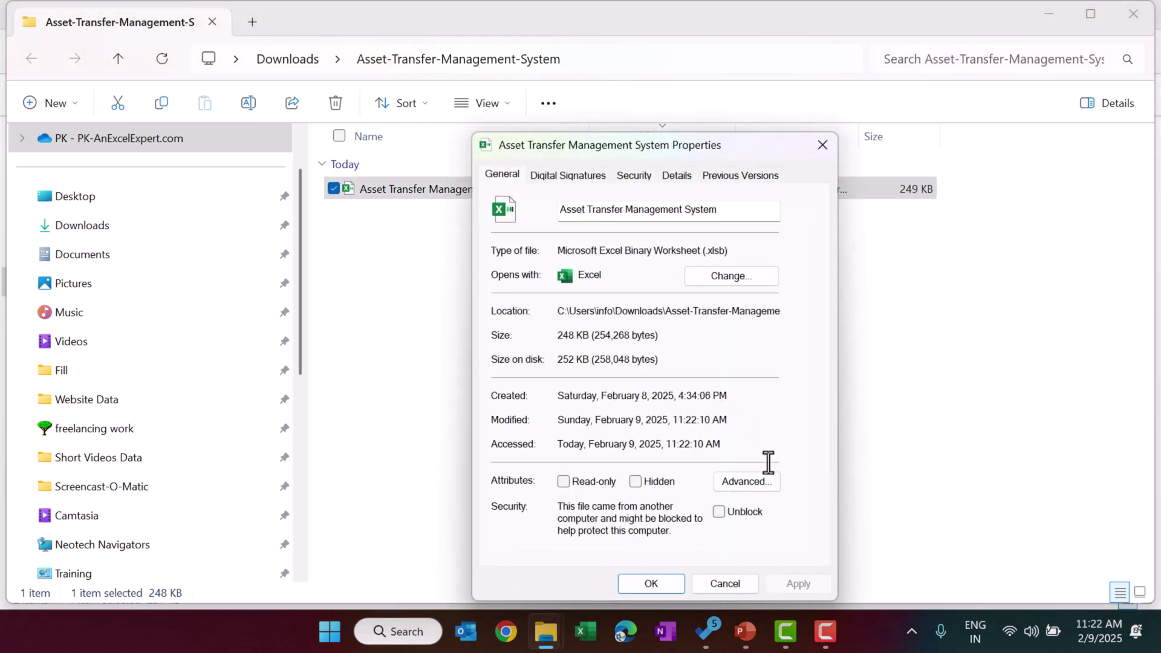
pyautogui.click(719, 511)
pyautogui.click(799, 583)
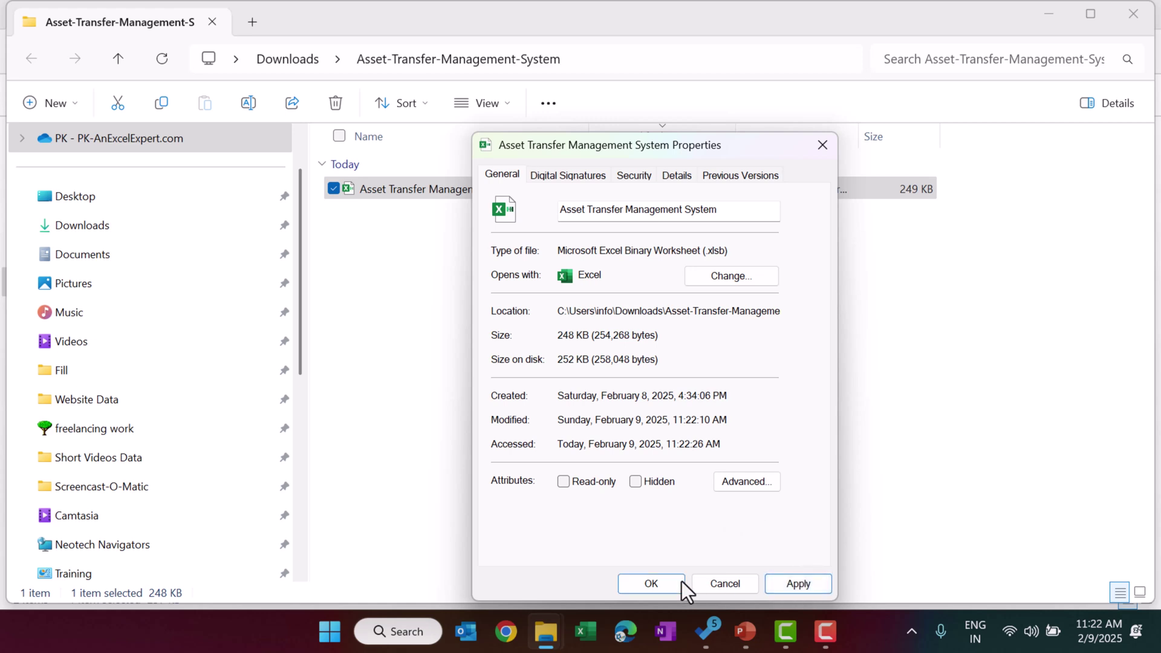
pyautogui.press('Return')
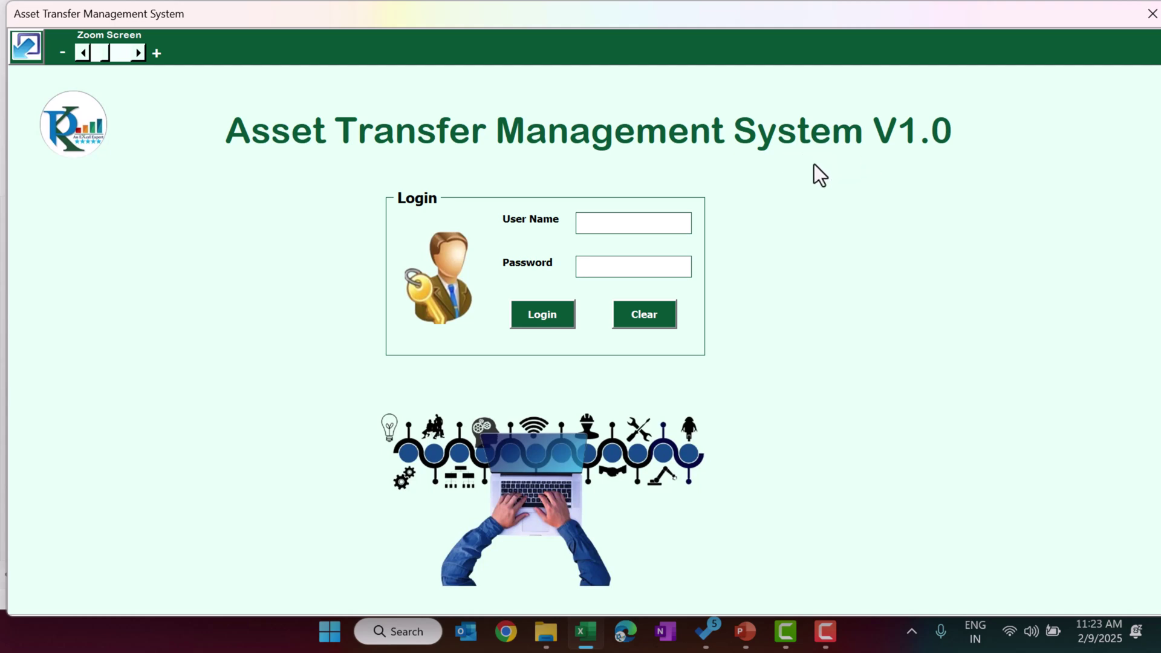
# - Log in with the admin user name and password
pyautogui.click(605, 224)
pyautogui.write('Admin1')
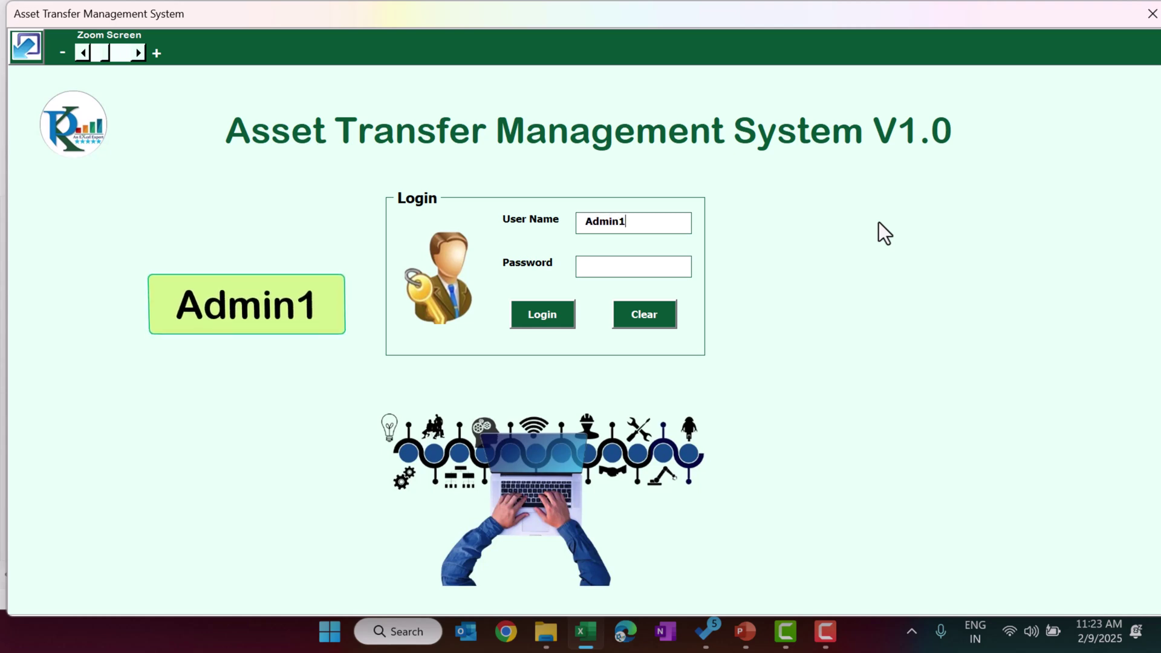
pyautogui.press('Tab')
pyautogui.write('abcd')
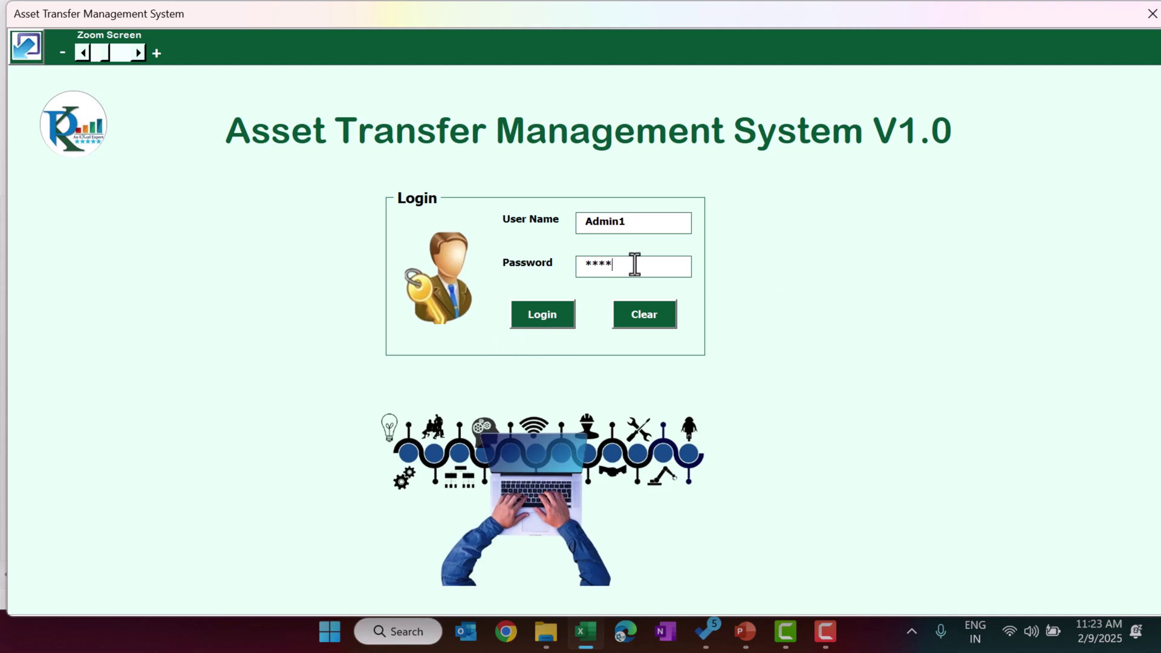
pyautogui.press('Return')
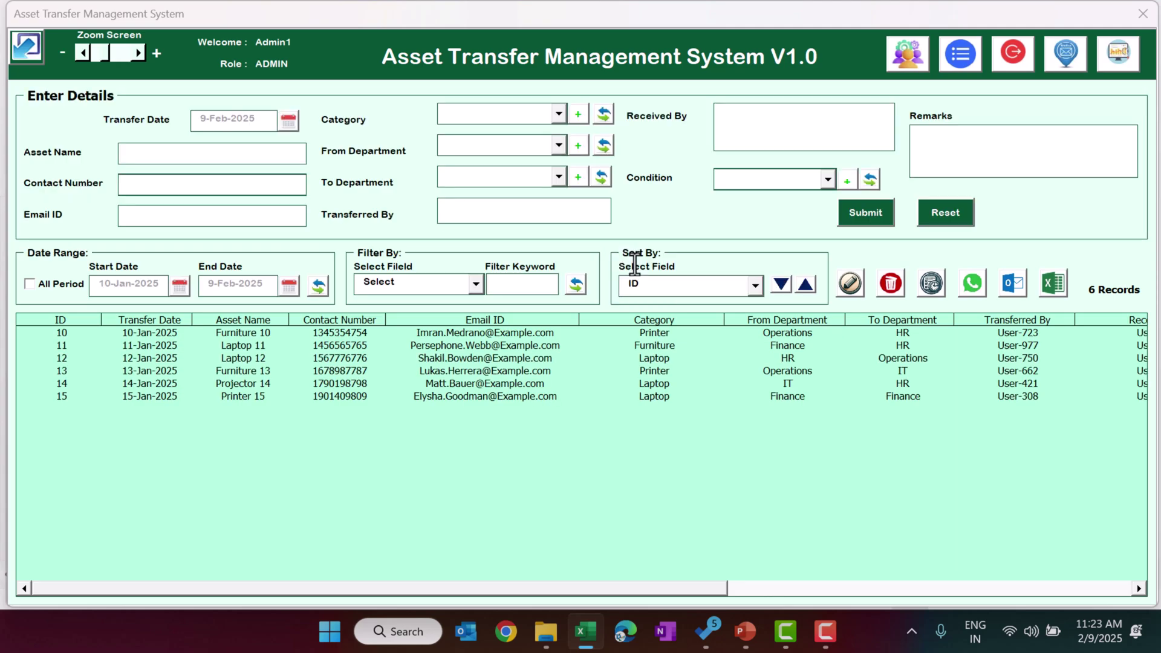
# - Turn on All Period so the table lists all 15 transfer records
pyautogui.moveTo(337, 333); pyautogui.dragTo(151, 345)
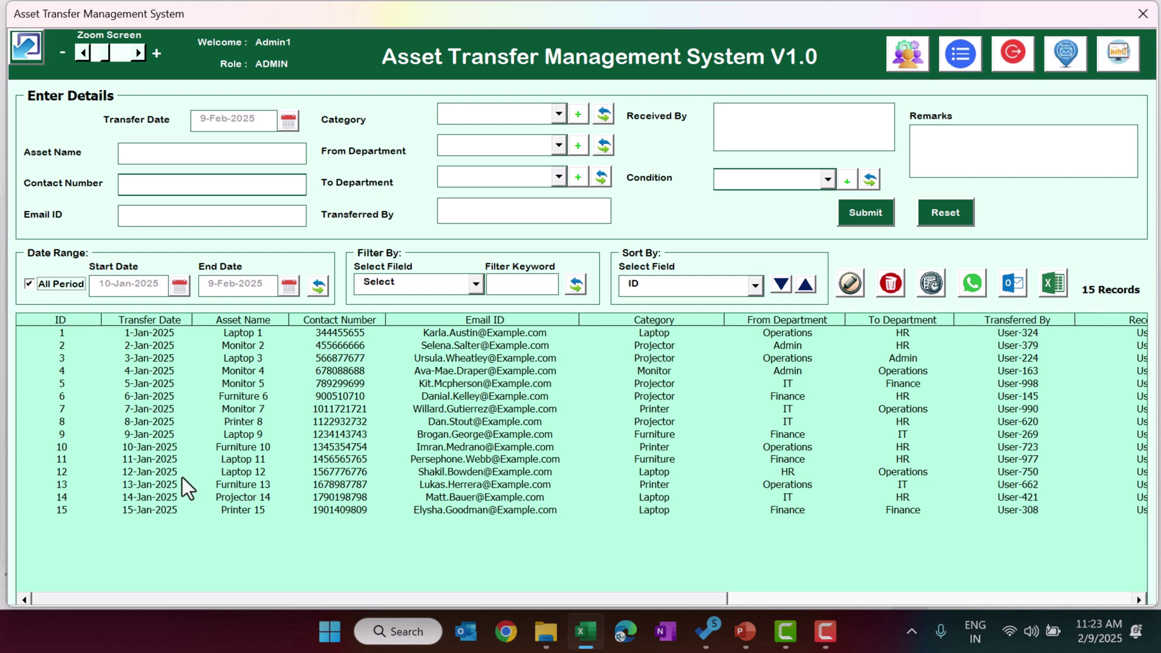
pyautogui.click(31, 48)
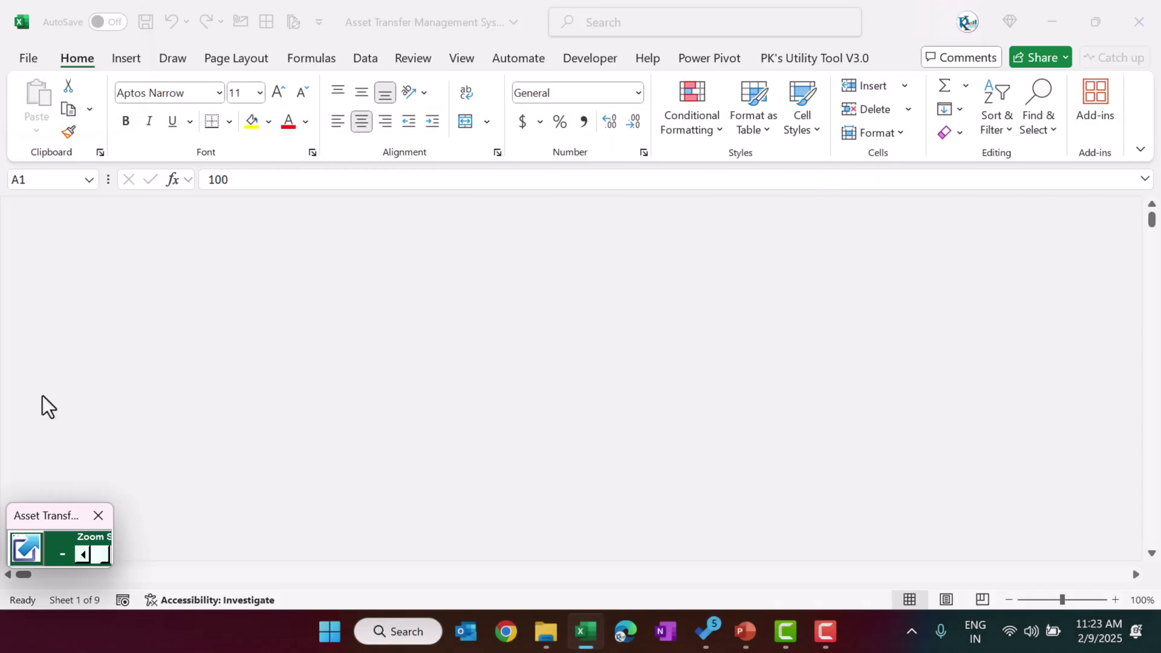
pyautogui.click(28, 538)
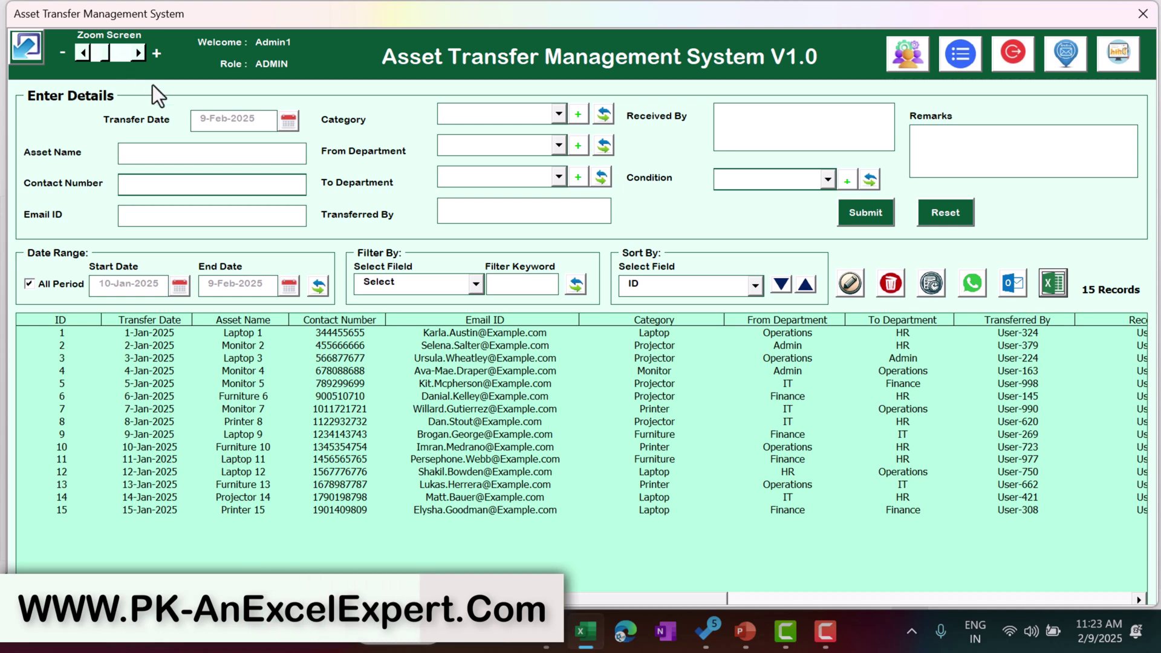
pyautogui.click(139, 54)
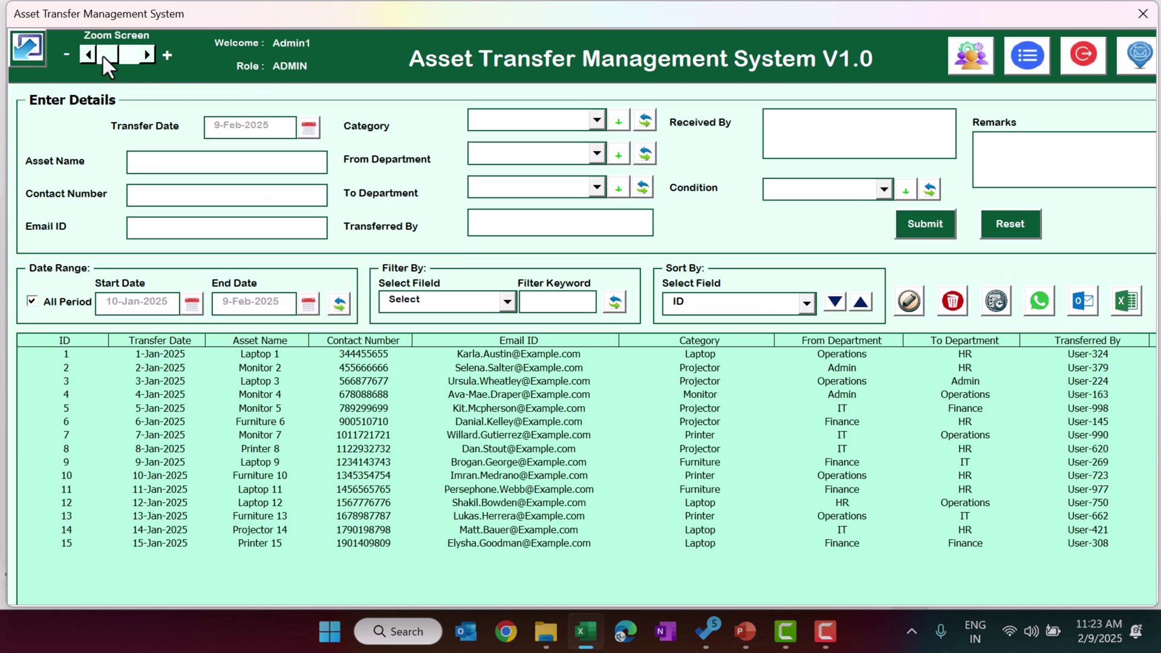
pyautogui.click(86, 54)
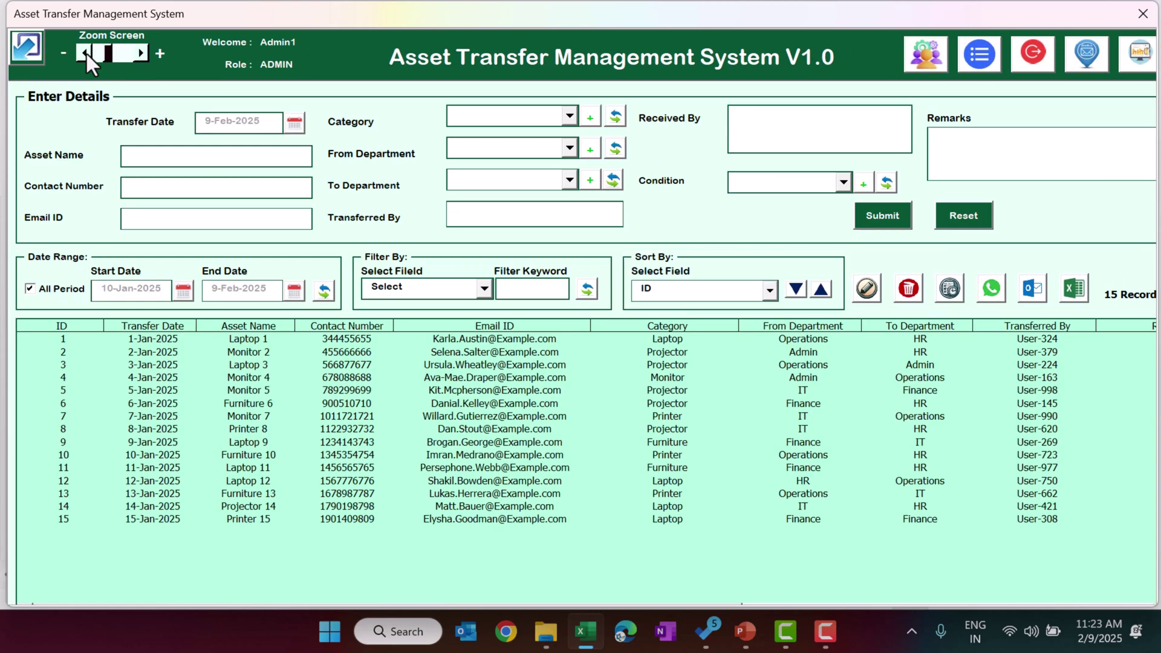
pyautogui.click(85, 52)
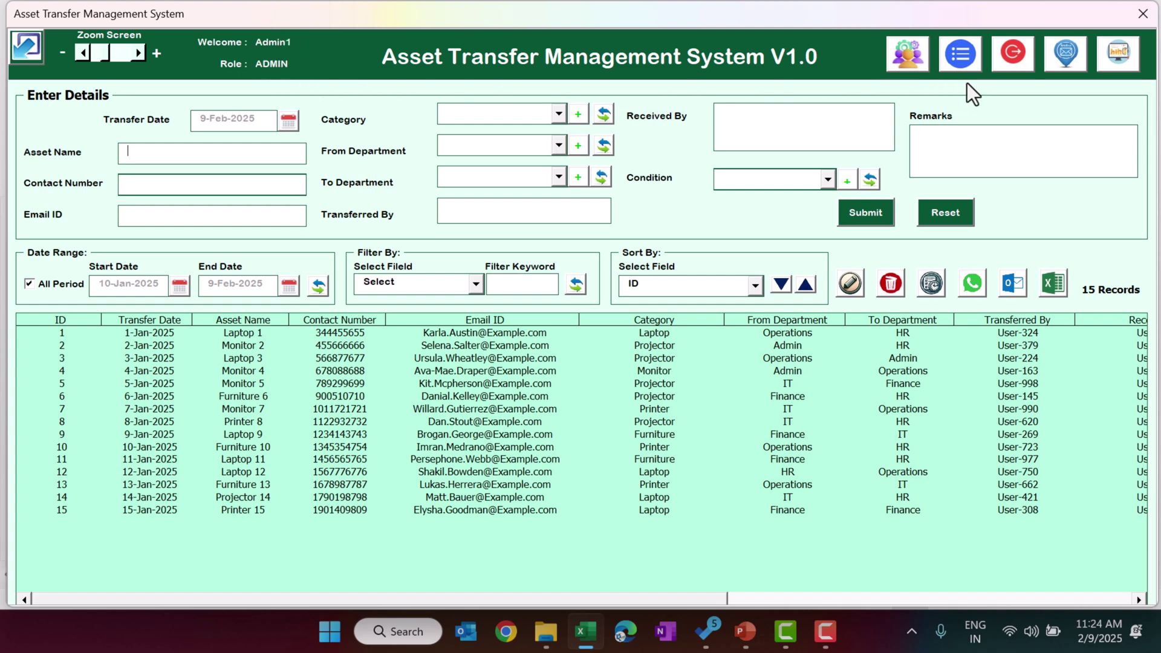
# - Add a new user account with the USER role in User Management
pyautogui.click(904, 67)
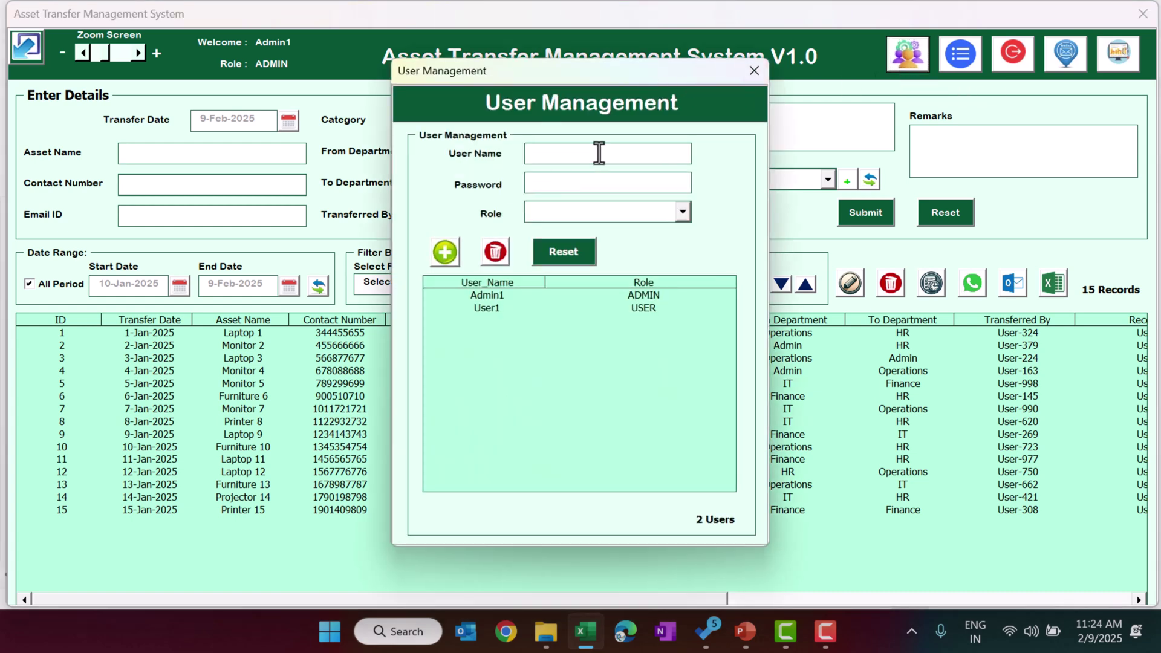
pyautogui.write('PK')
pyautogui.write('****')
pyautogui.click(633, 217)
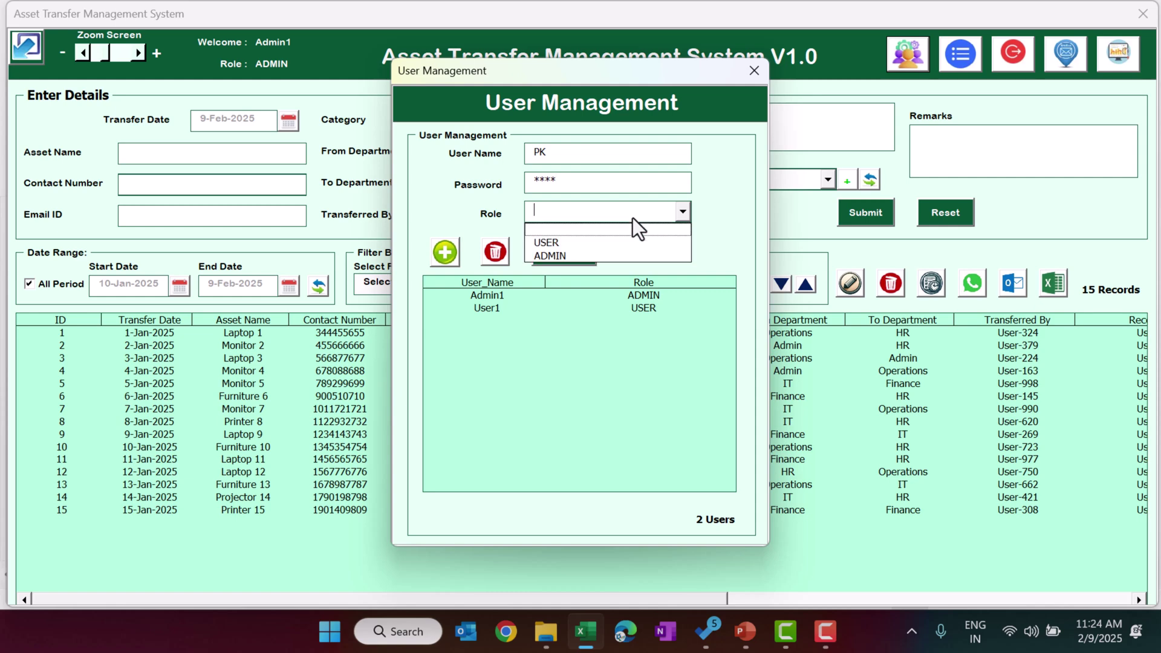
pyautogui.click(606, 241)
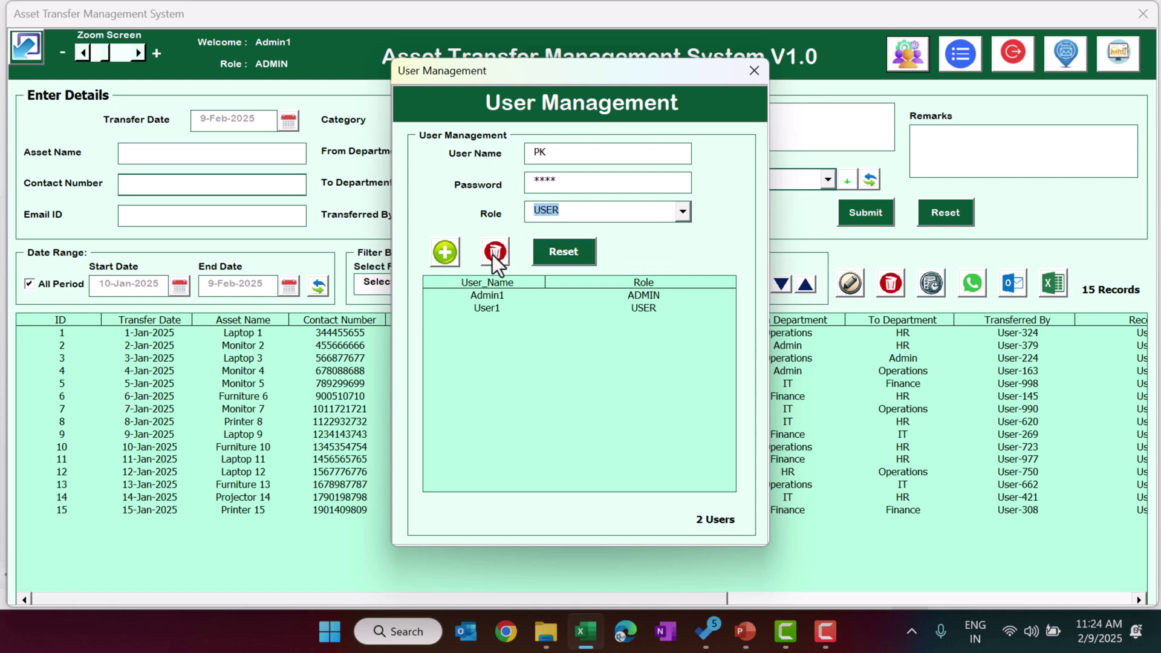
pyautogui.click(446, 253)
pyautogui.click(627, 382)
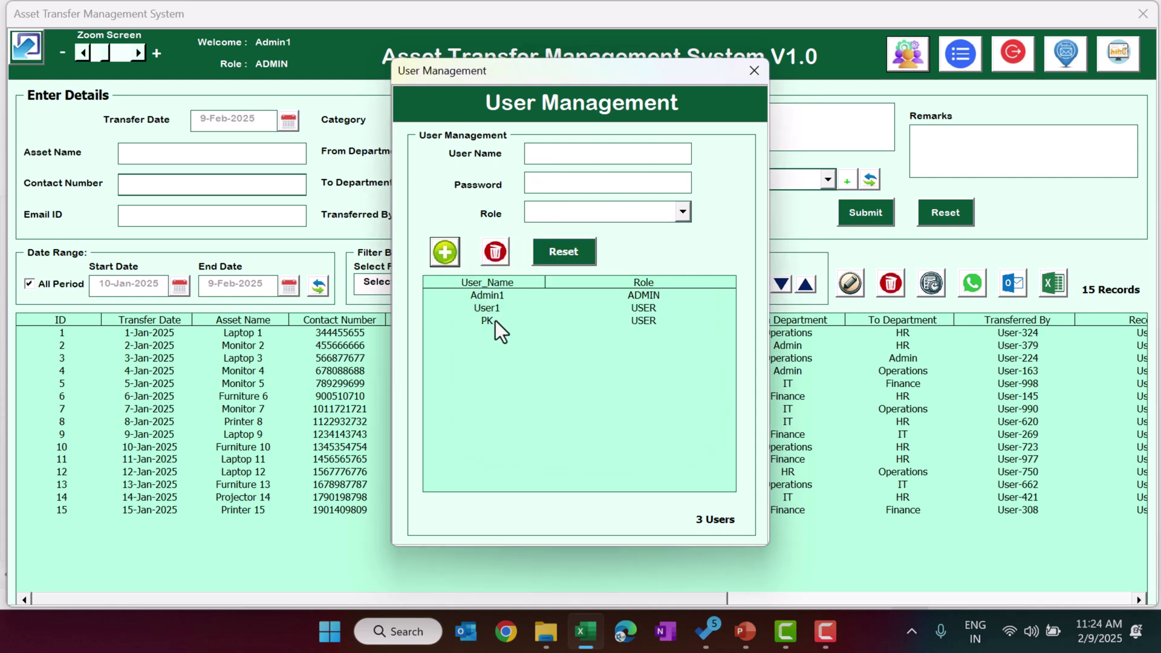
# - Change the new user's role to ADMIN and save it
pyautogui.click(501, 331)
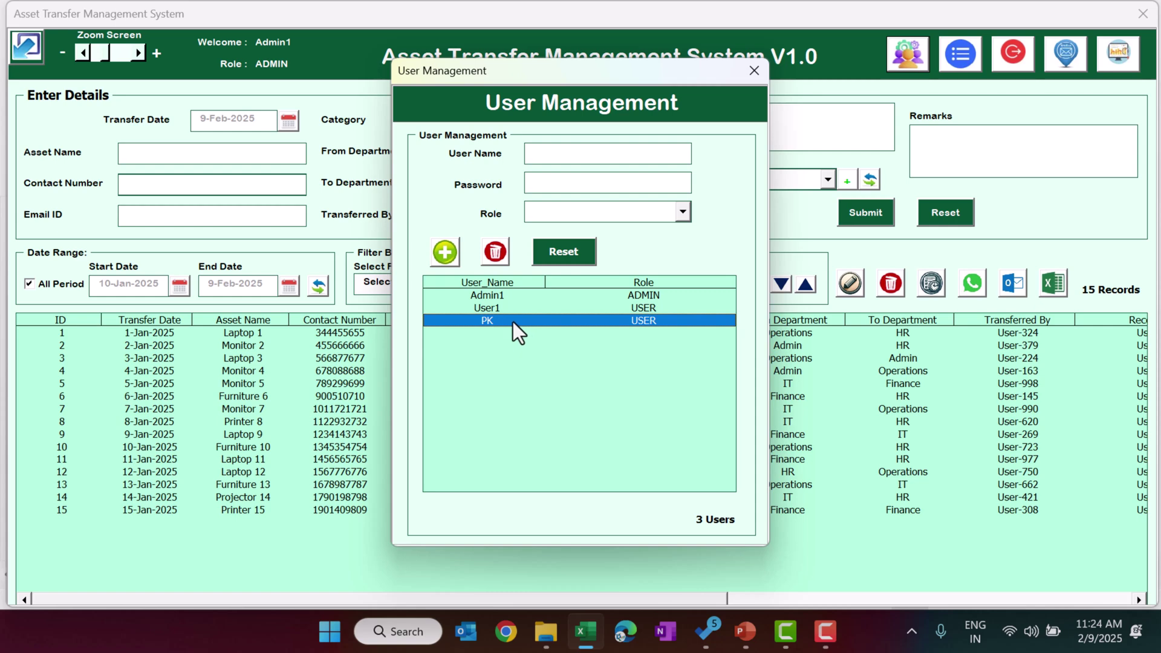
pyautogui.doubleClick(503, 322)
pyautogui.click(622, 208)
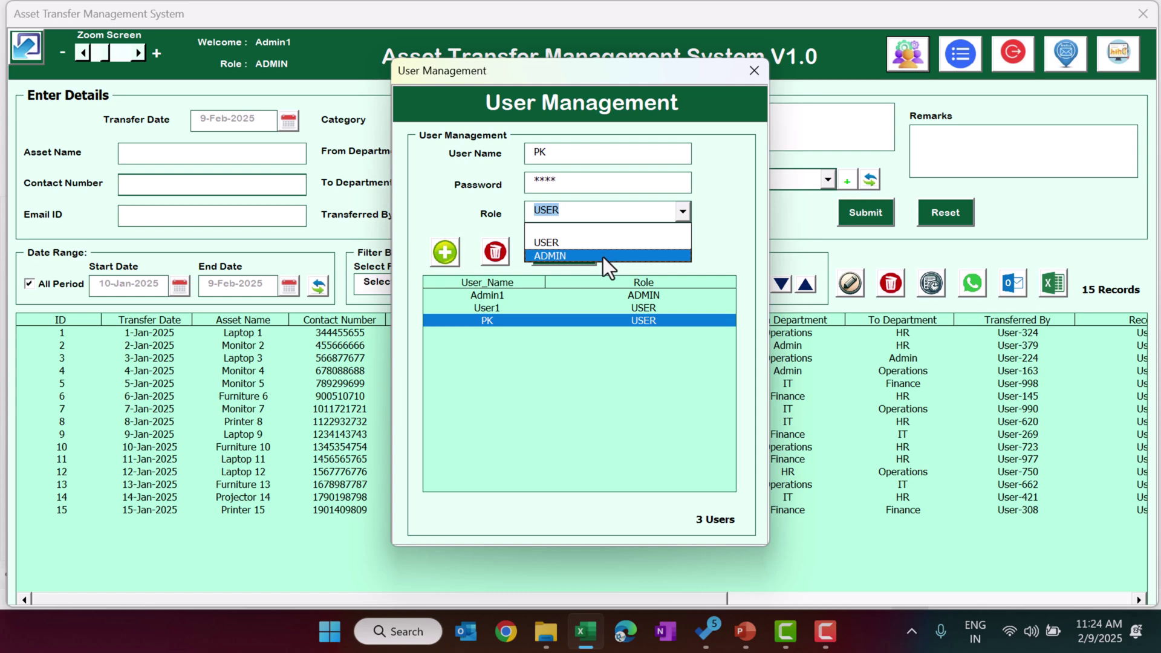
pyautogui.click(604, 257)
pyautogui.click(445, 261)
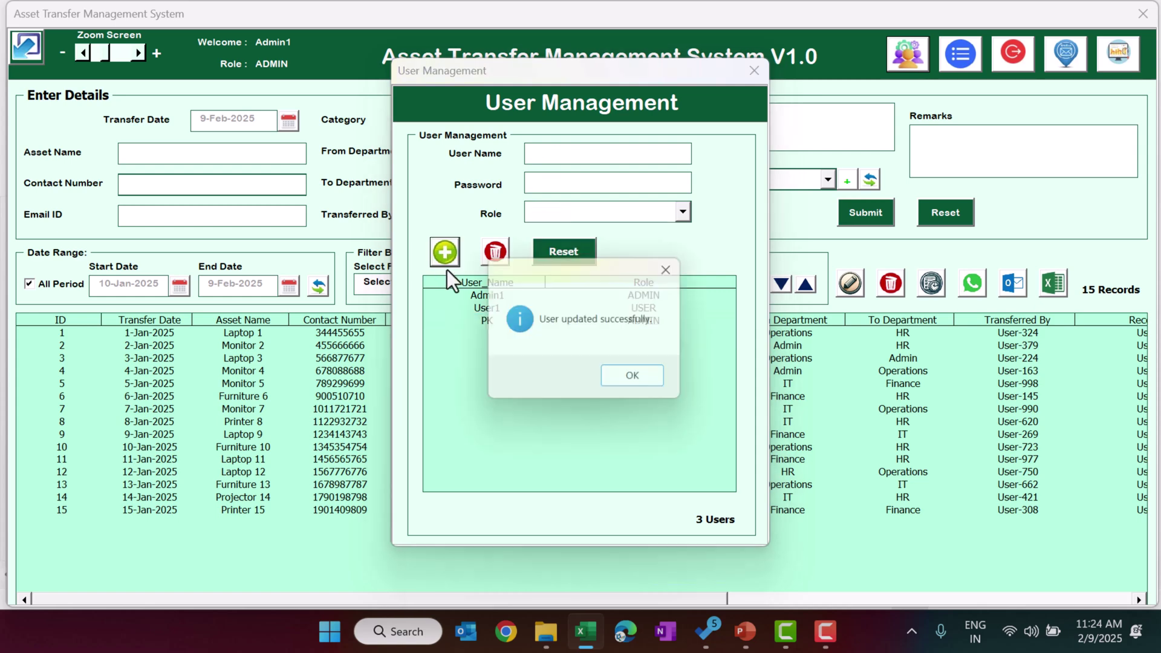
pyautogui.click(632, 376)
# - Delete the extra ADMIN user account and close User Management
pyautogui.click(531, 321)
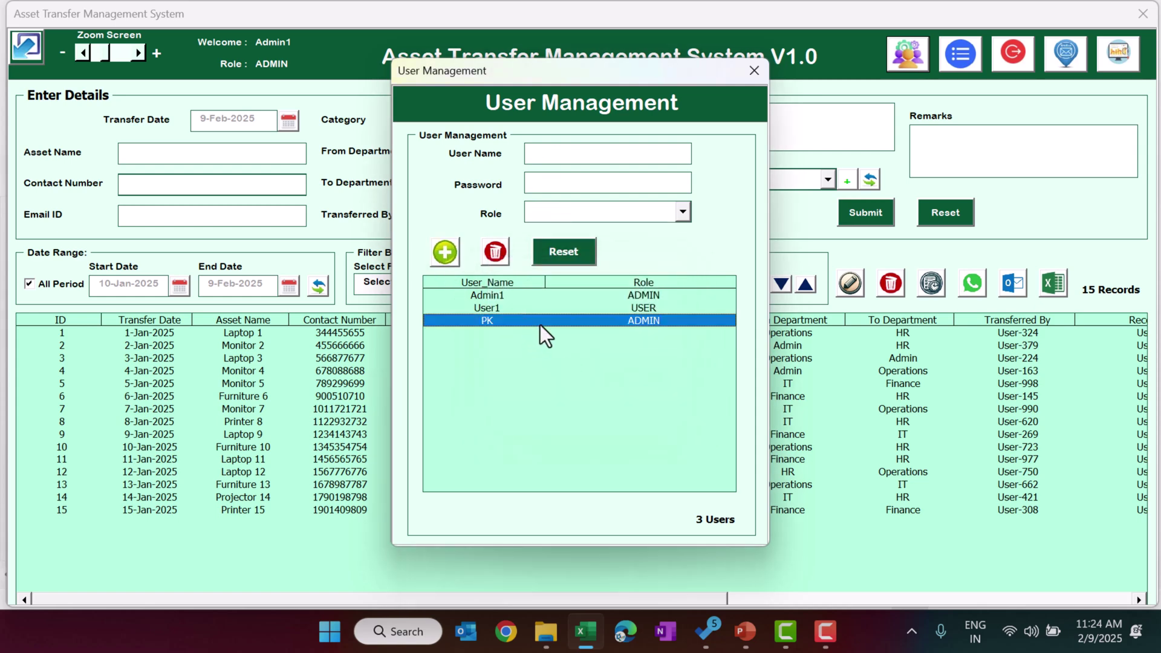
pyautogui.doubleClick(542, 324)
pyautogui.click(498, 255)
pyautogui.click(632, 376)
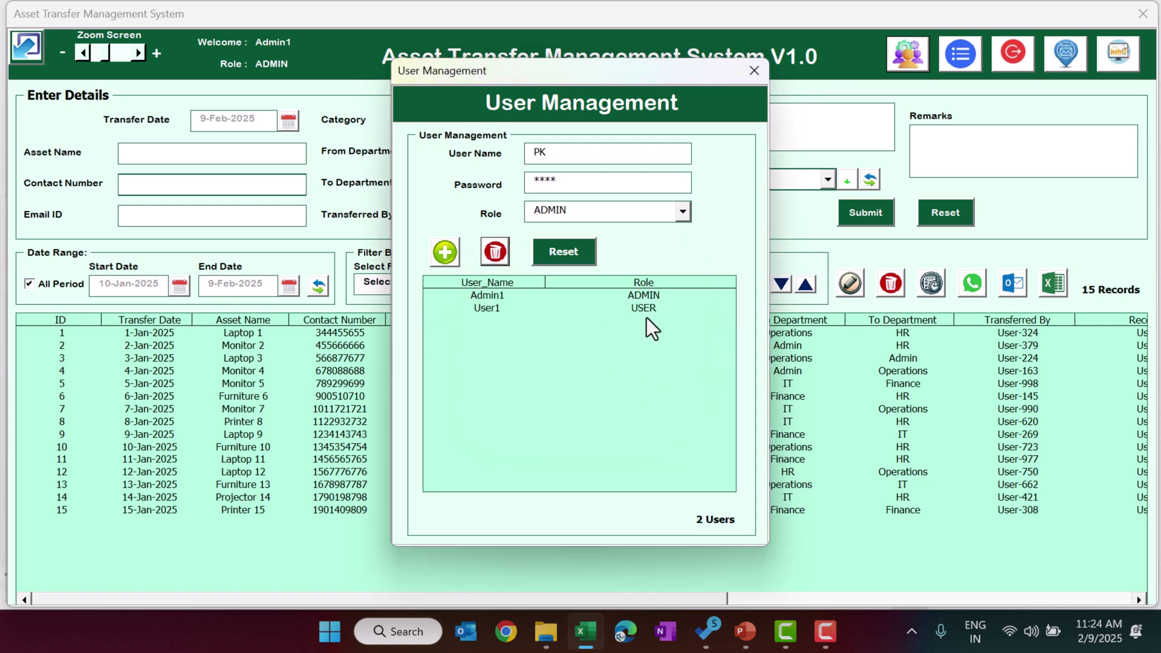
pyautogui.click(755, 73)
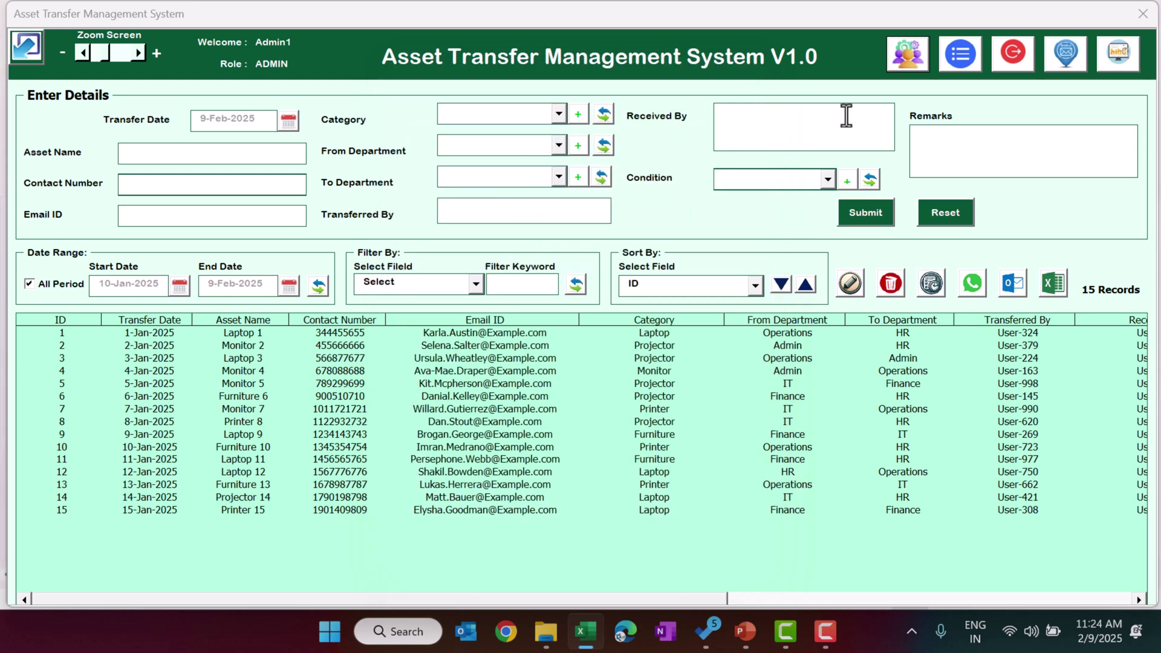
pyautogui.click(967, 67)
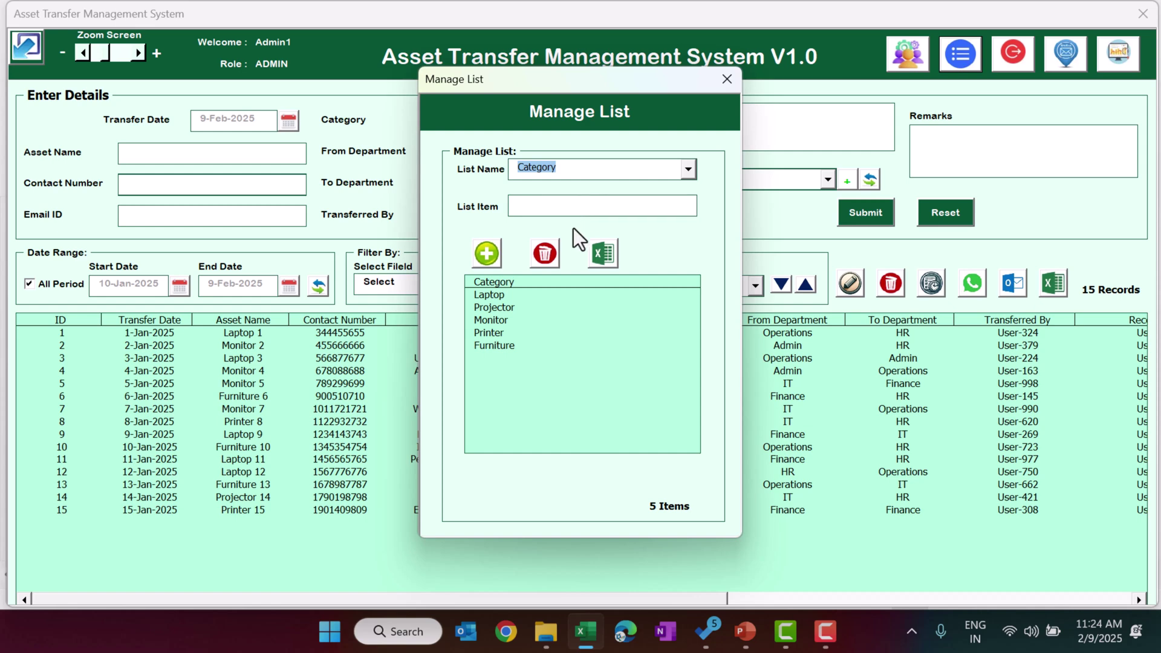
pyautogui.click(582, 168)
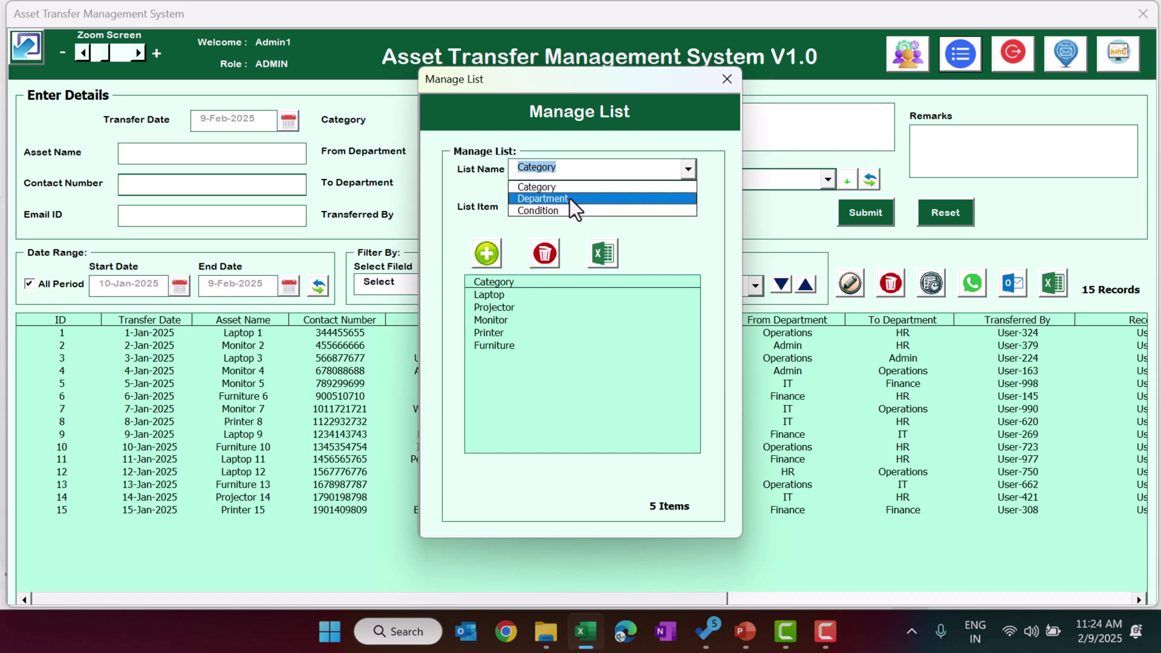
pyautogui.click(574, 199)
pyautogui.click(582, 165)
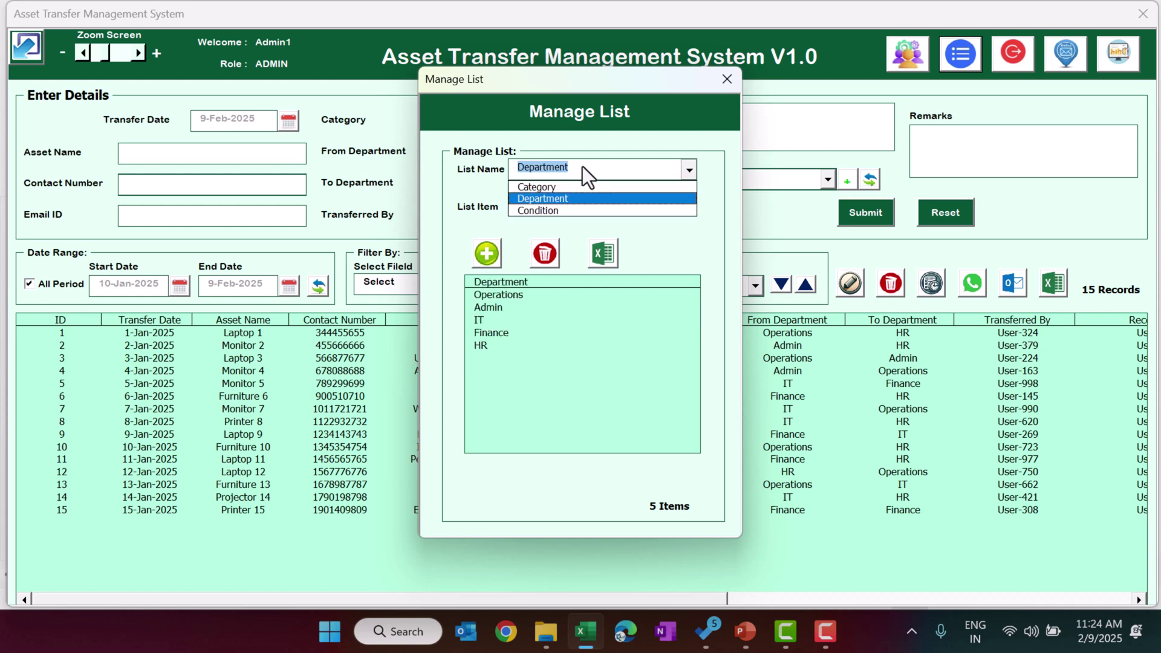
pyautogui.click(568, 211)
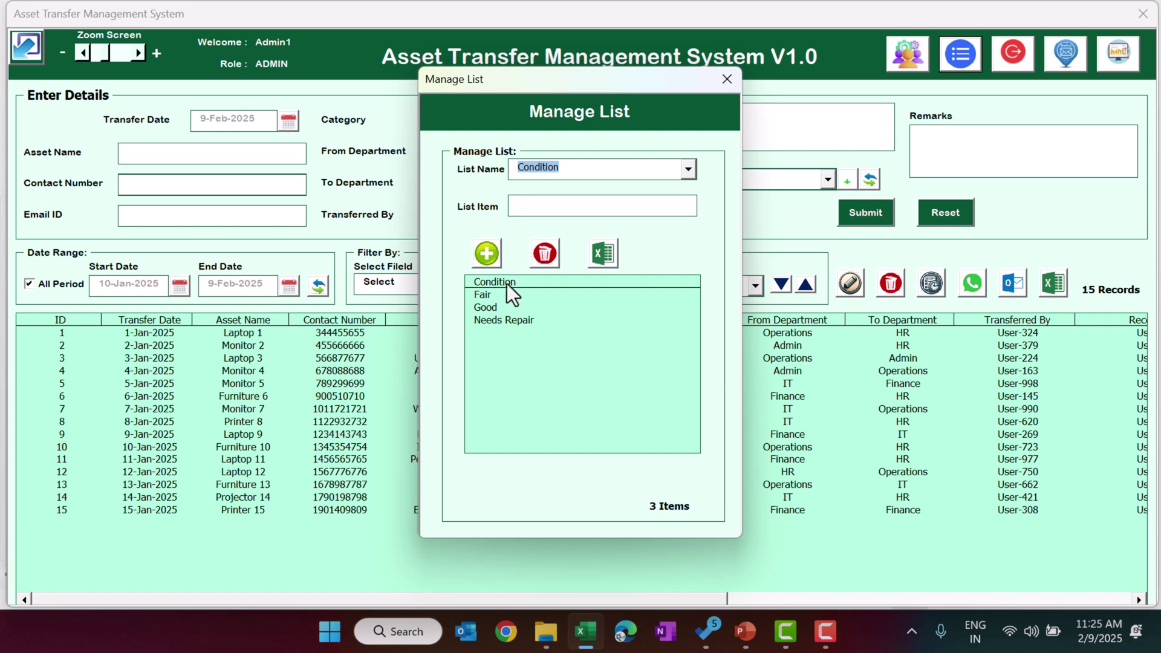
pyautogui.click(557, 174)
pyautogui.click(556, 186)
pyautogui.click(557, 202)
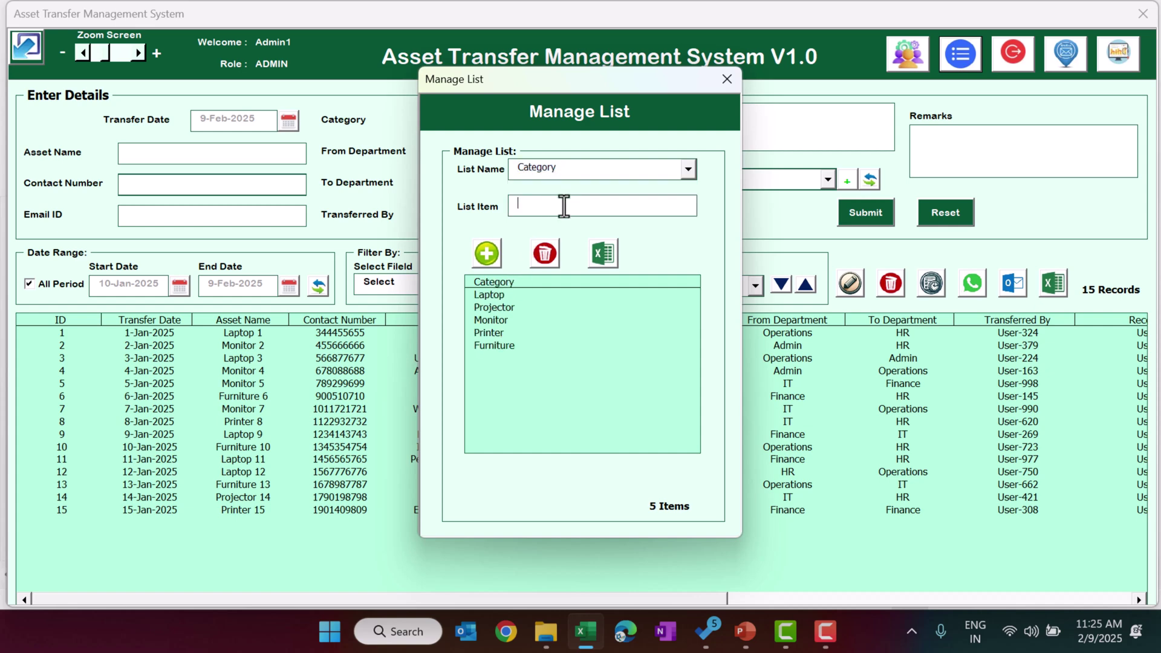
pyautogui.write('aaa')
pyautogui.click(486, 253)
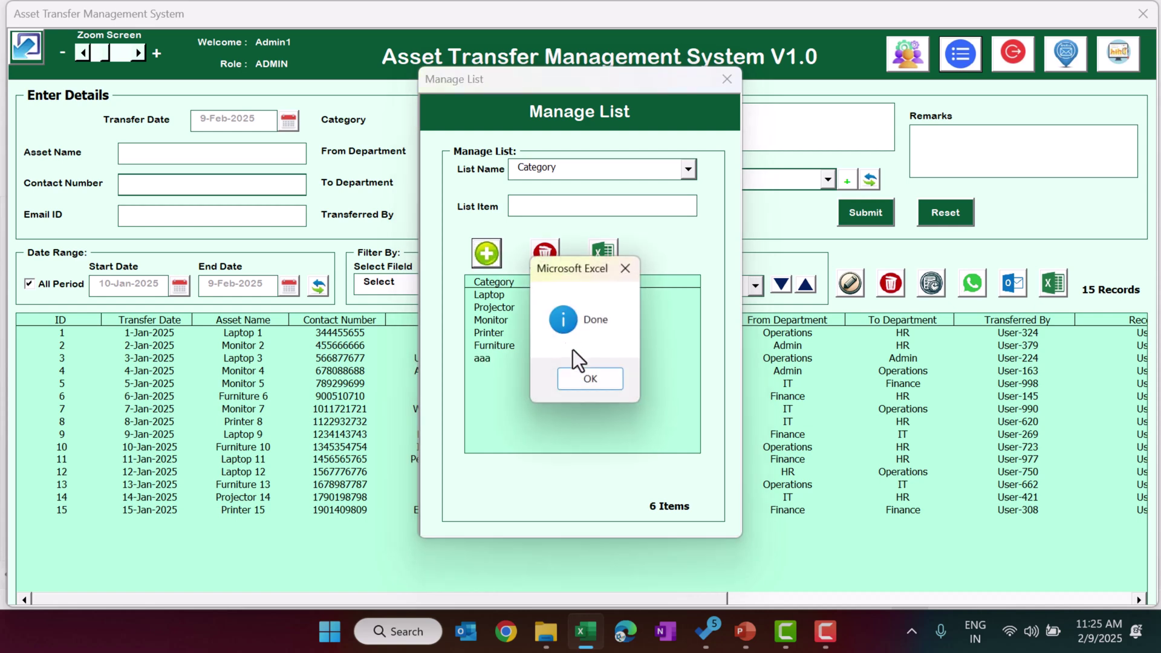
pyautogui.click(596, 385)
pyautogui.click(500, 361)
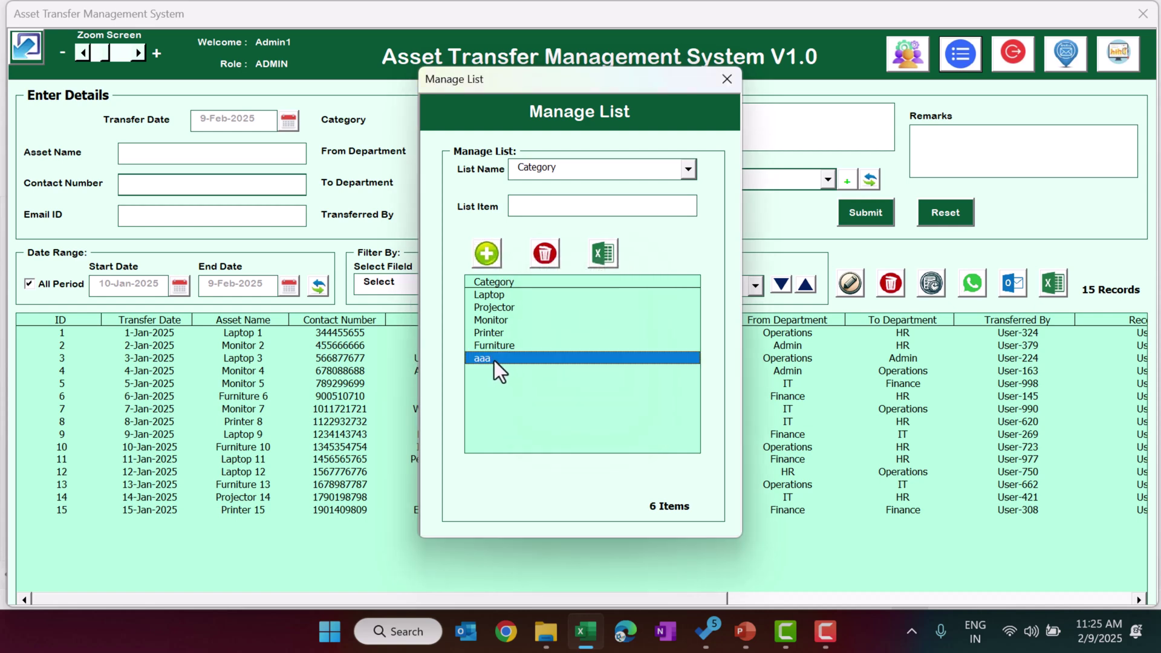
pyautogui.click(553, 254)
pyautogui.click(601, 378)
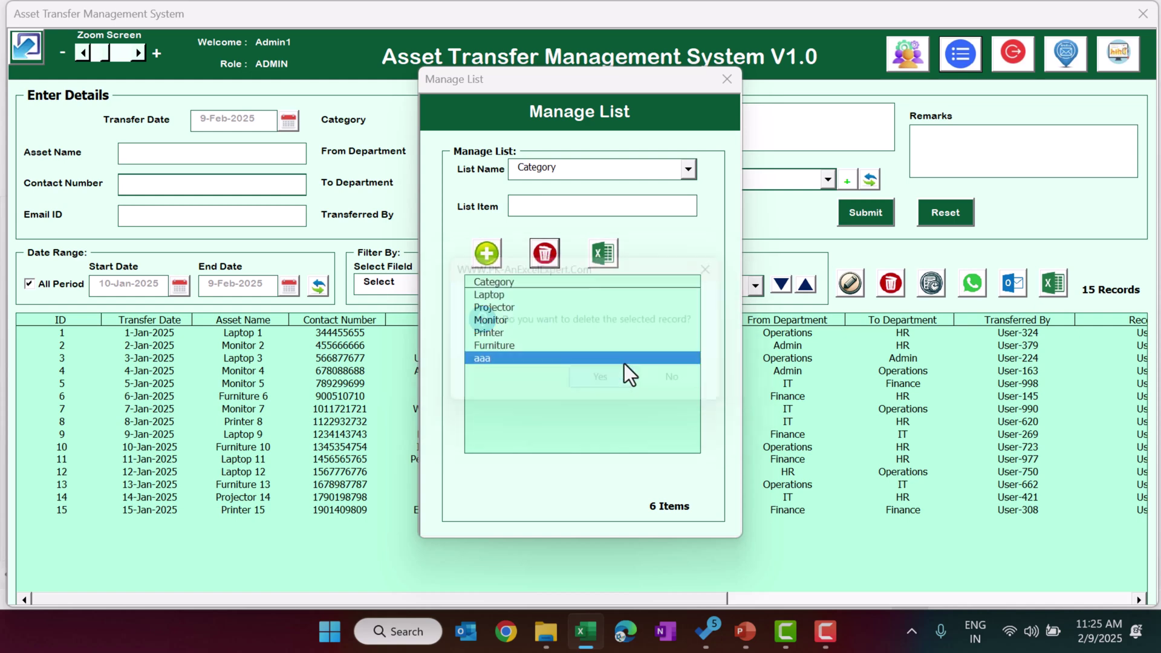
pyautogui.click(731, 81)
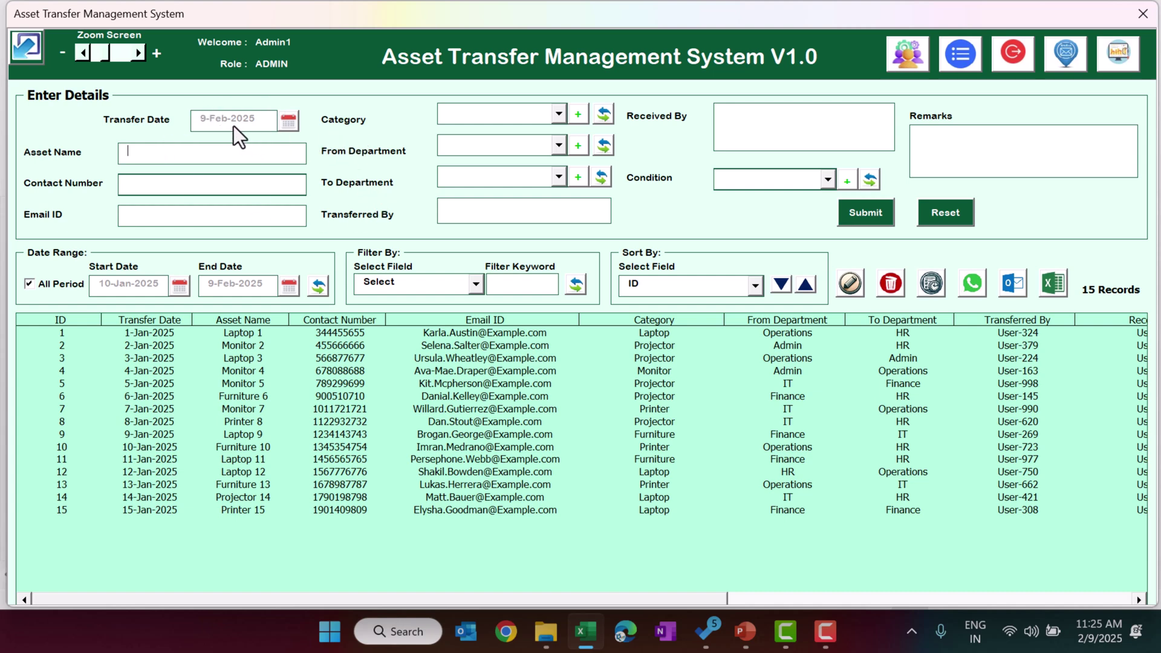
# - Set the transfer date to 8-Feb-2025 and the asset name to Laptop5
pyautogui.click(290, 123)
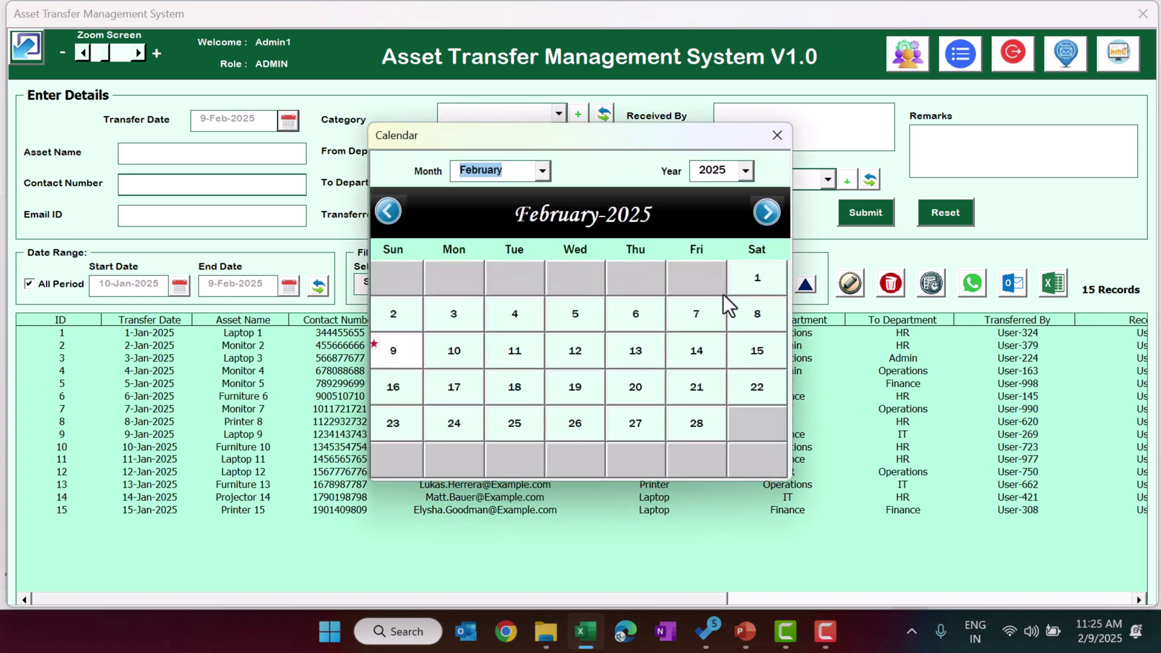
pyautogui.click(760, 317)
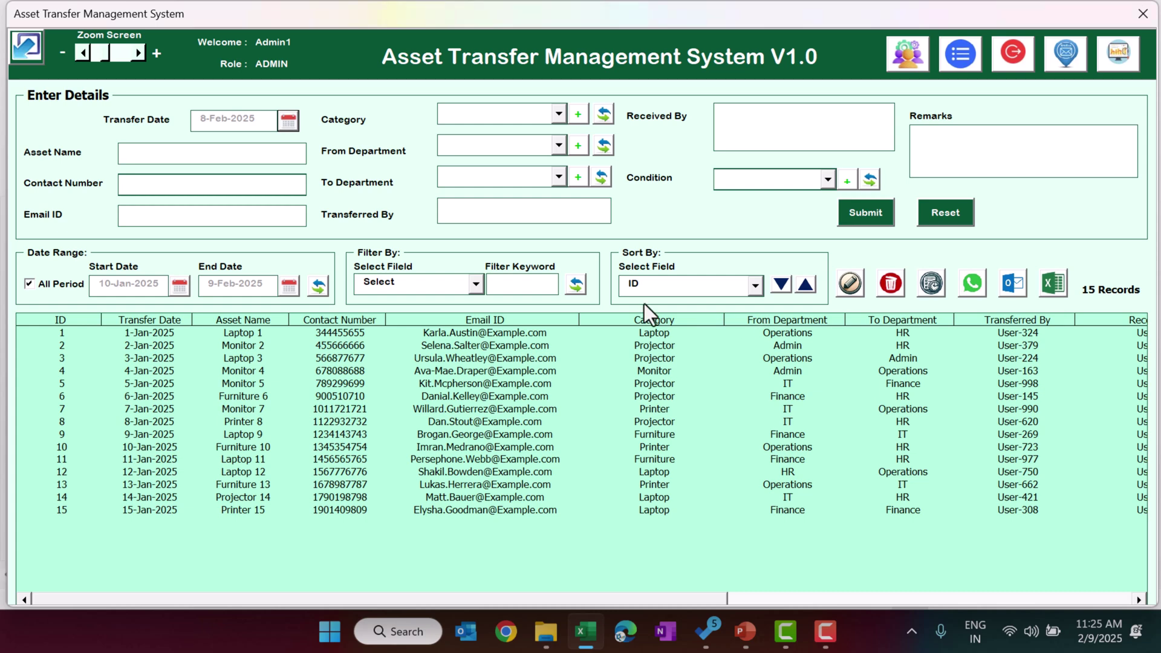
pyautogui.click(240, 155)
pyautogui.write('Laptop5')
# - Fill in the contact number and email address fields
pyautogui.click(267, 187)
pyautogui.write('12345')
pyautogui.click(249, 218)
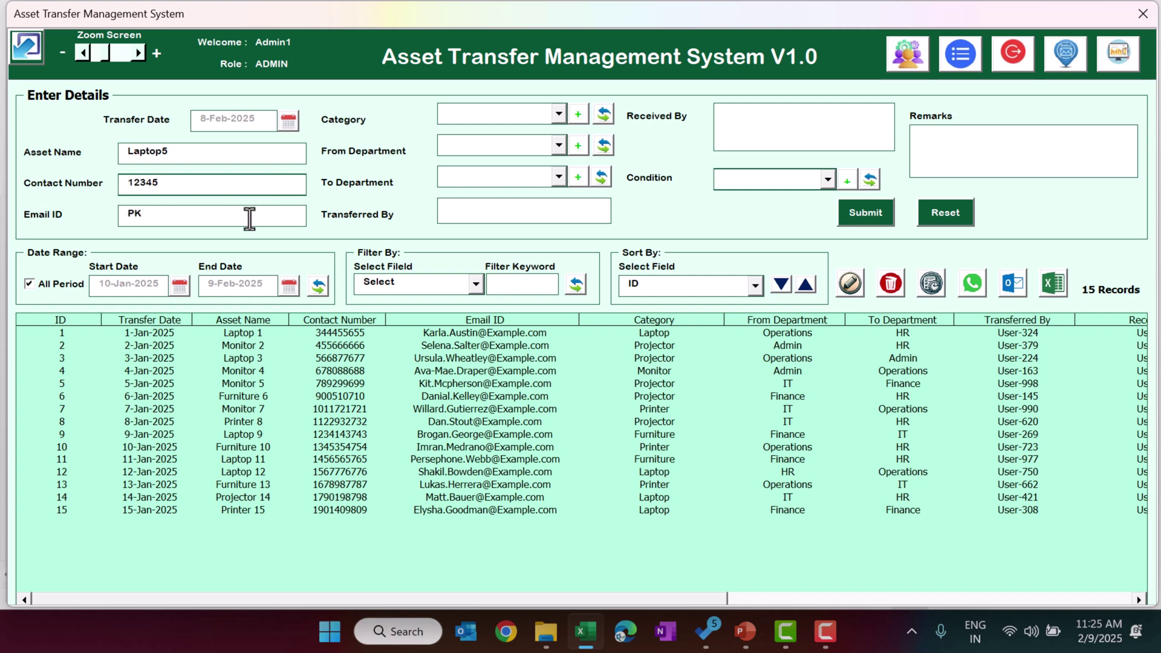
pyautogui.click(494, 115)
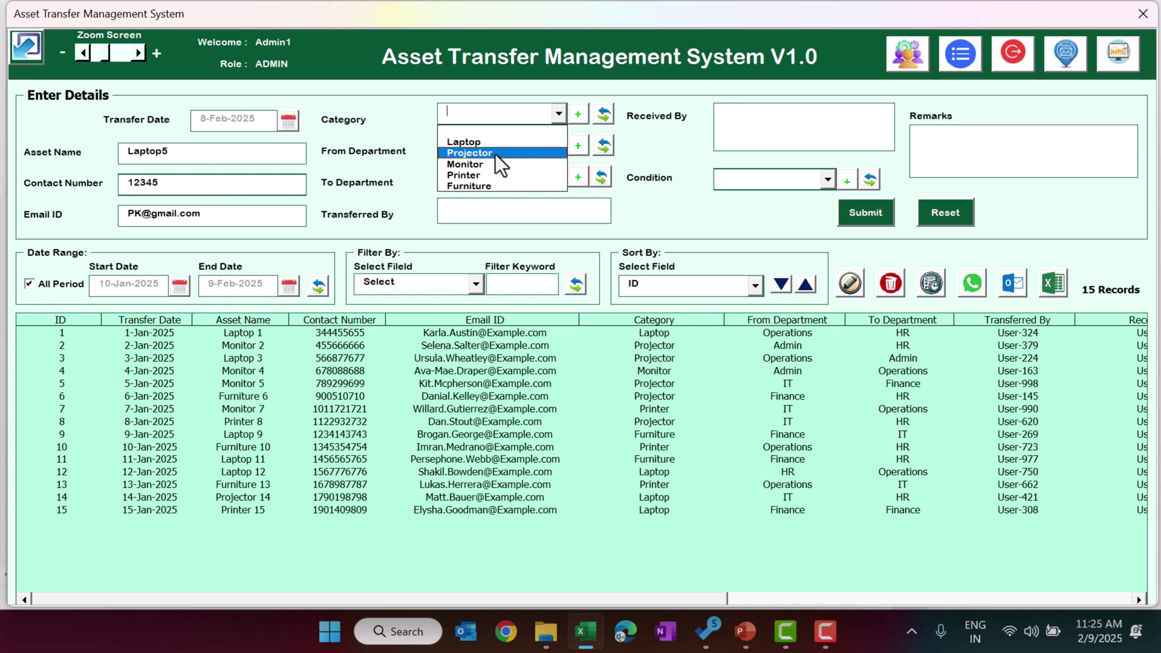
pyautogui.click(621, 135)
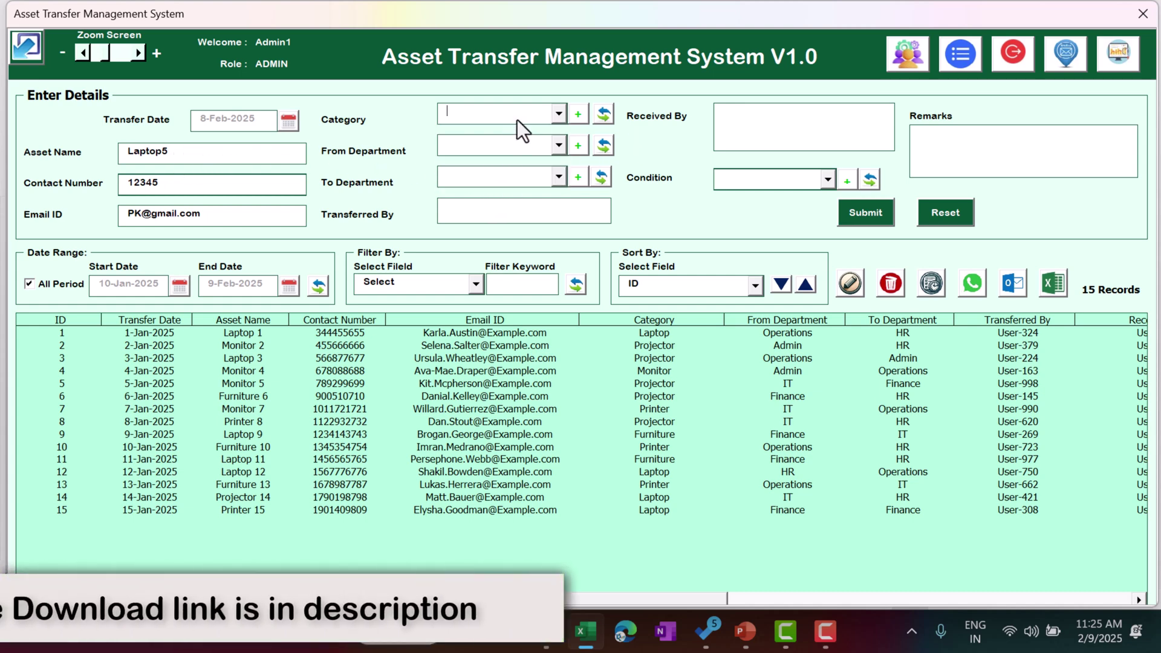
# - Add 'Mobile' to the Category list in Manage List and close the dialog
pyautogui.click(578, 115)
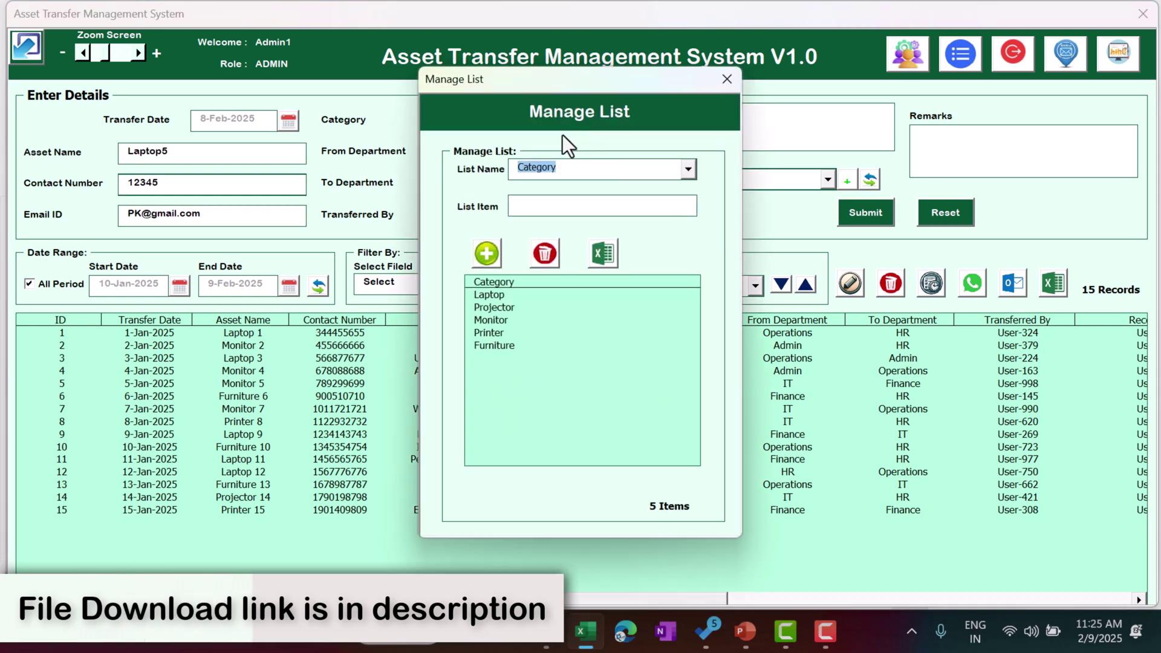
pyautogui.click(570, 204)
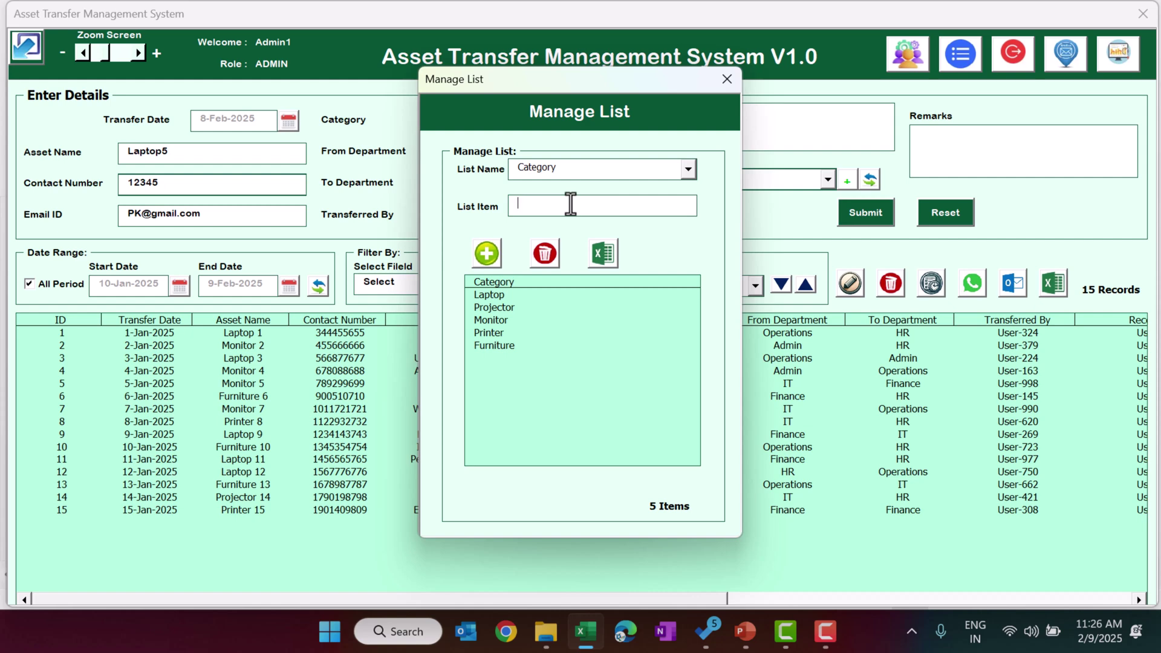
pyautogui.write('Mobile')
pyautogui.click(486, 252)
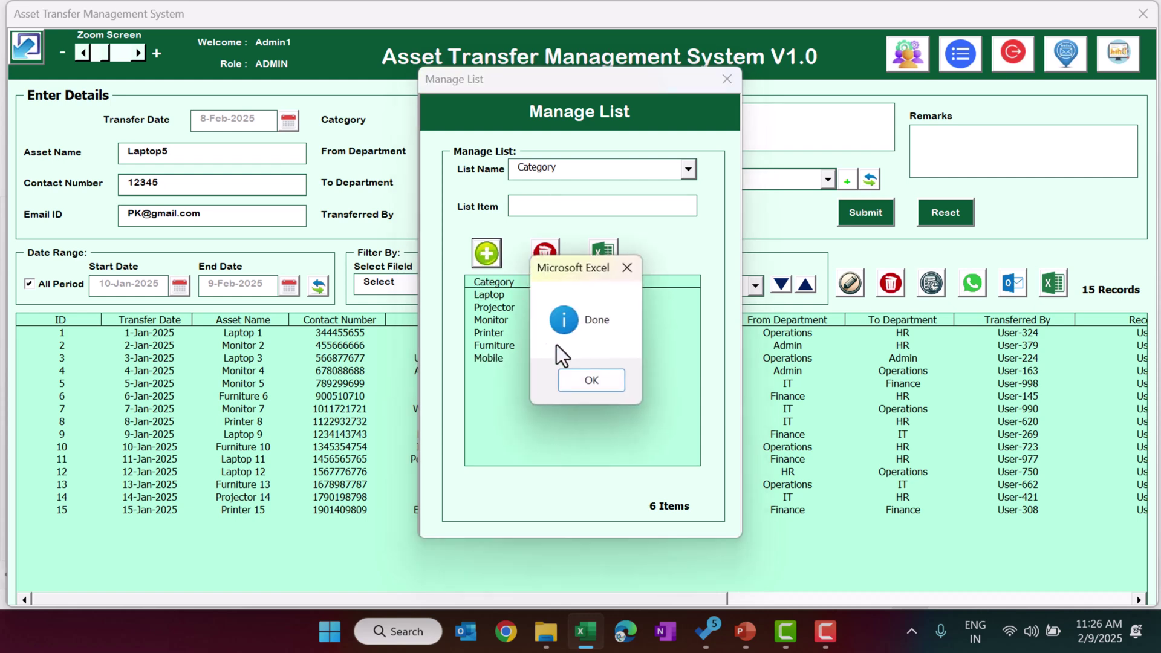
pyautogui.click(592, 382)
pyautogui.click(727, 79)
pyautogui.click(513, 117)
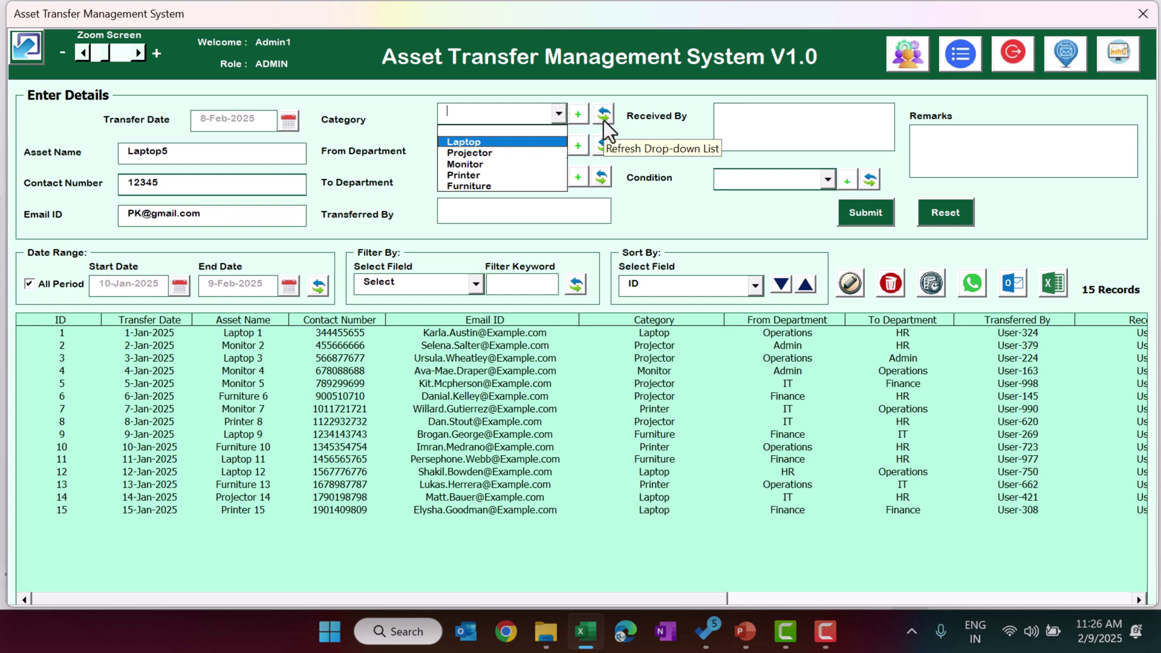
# - Set category to Mobile, sending department Operations and receiving department Admin
pyautogui.click(604, 114)
pyautogui.click(525, 120)
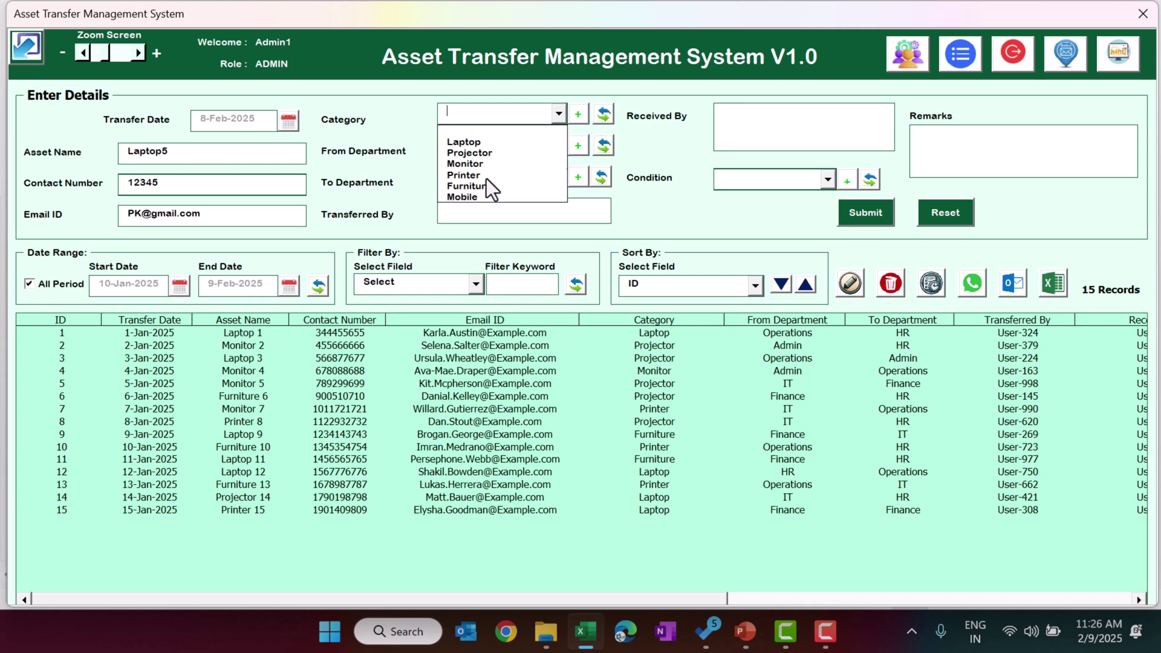
pyautogui.click(461, 198)
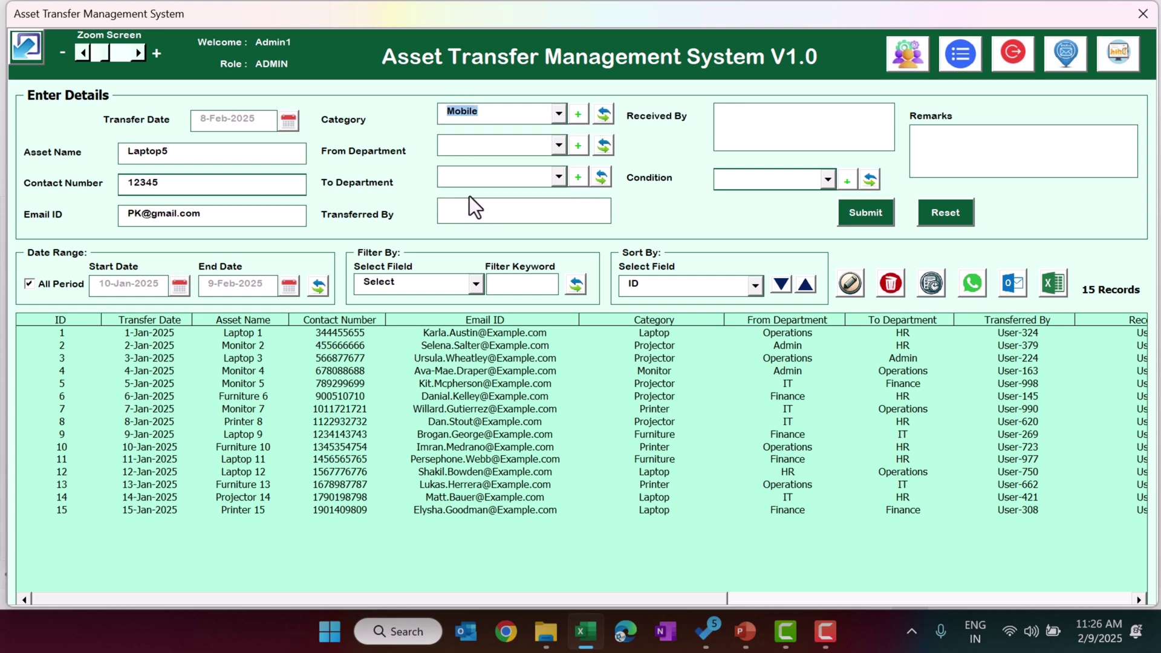
pyautogui.click(490, 144)
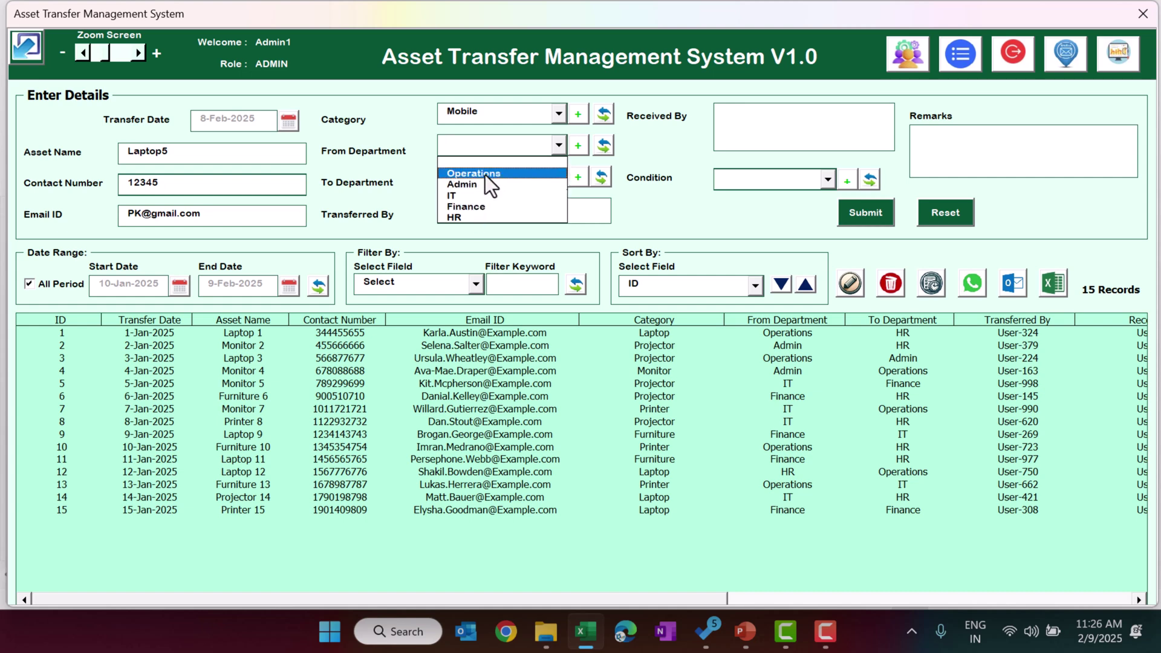
pyautogui.click(578, 148)
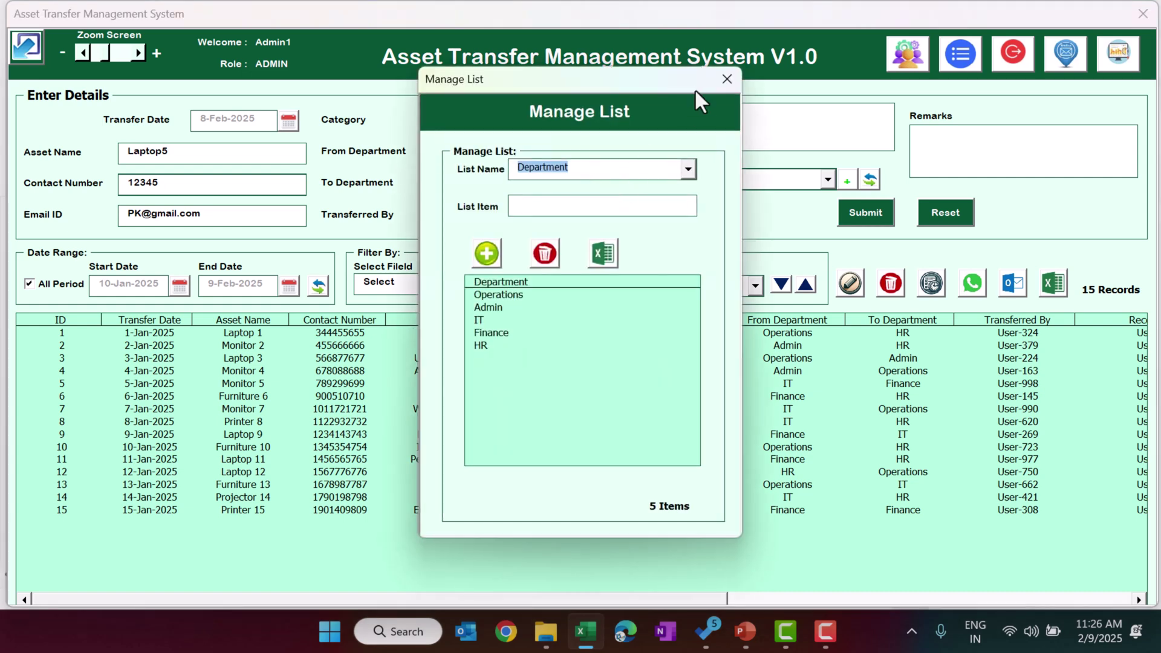
pyautogui.click(726, 79)
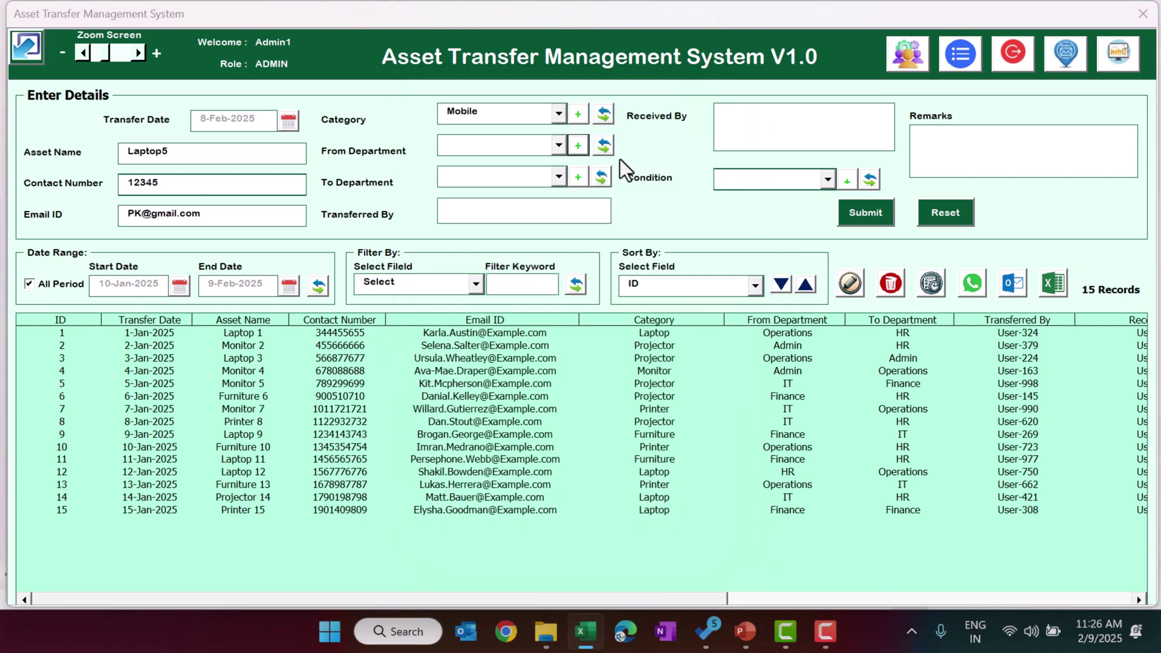
pyautogui.click(552, 150)
pyautogui.click(489, 177)
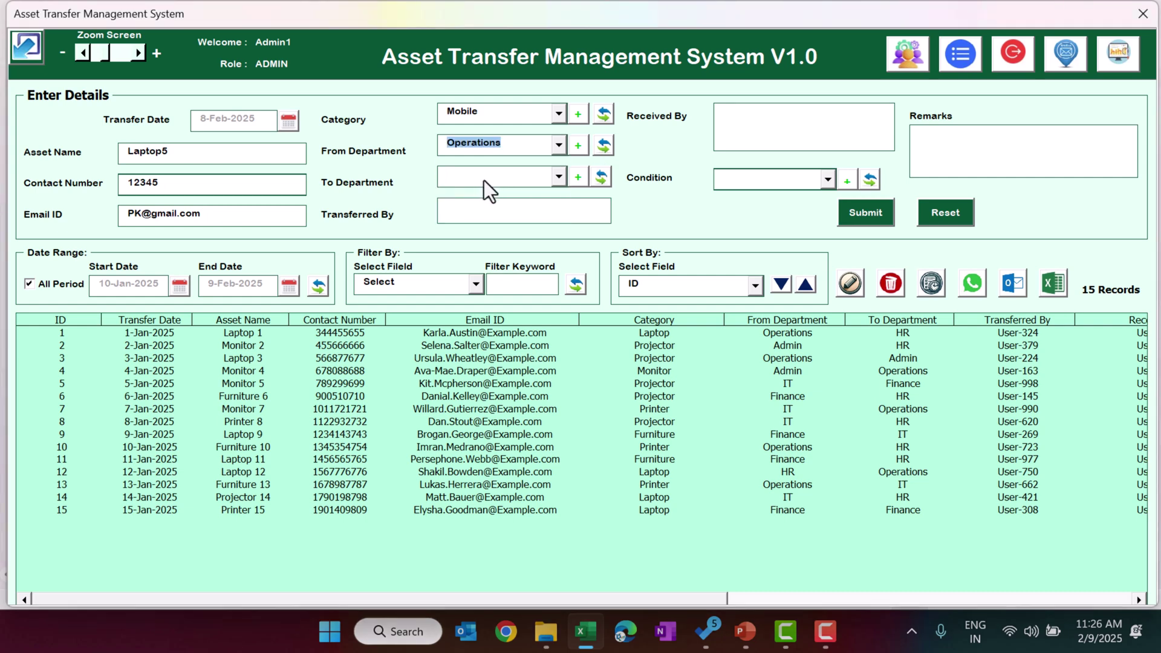
pyautogui.click(484, 180)
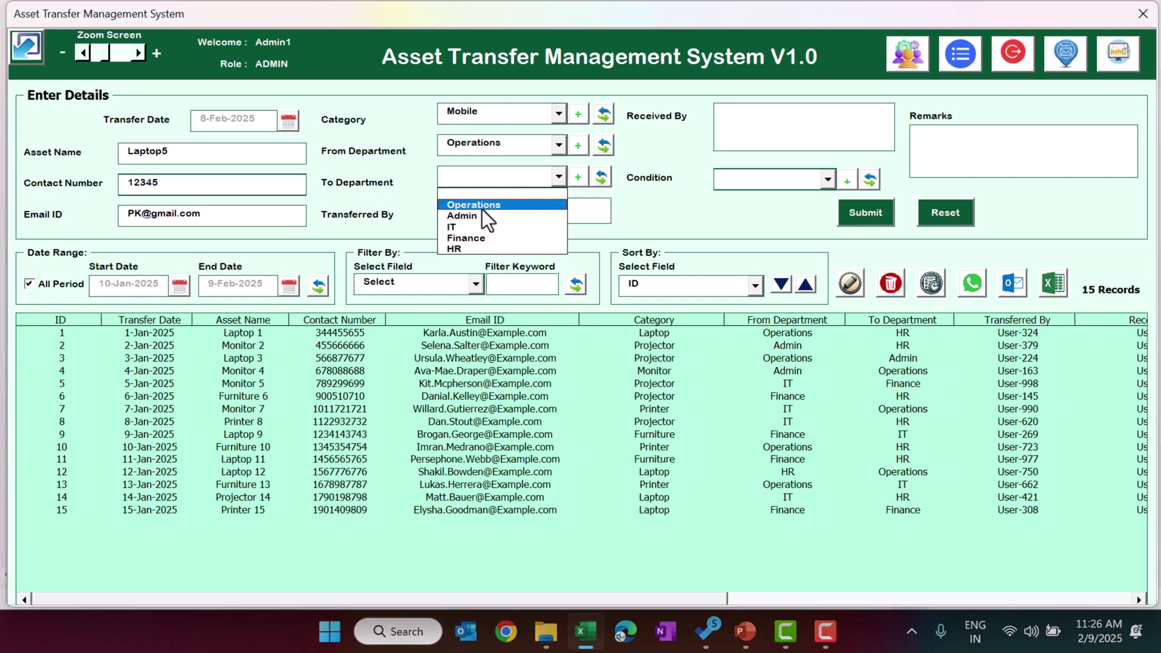
pyautogui.click(482, 208)
pyautogui.click(494, 178)
pyautogui.click(485, 215)
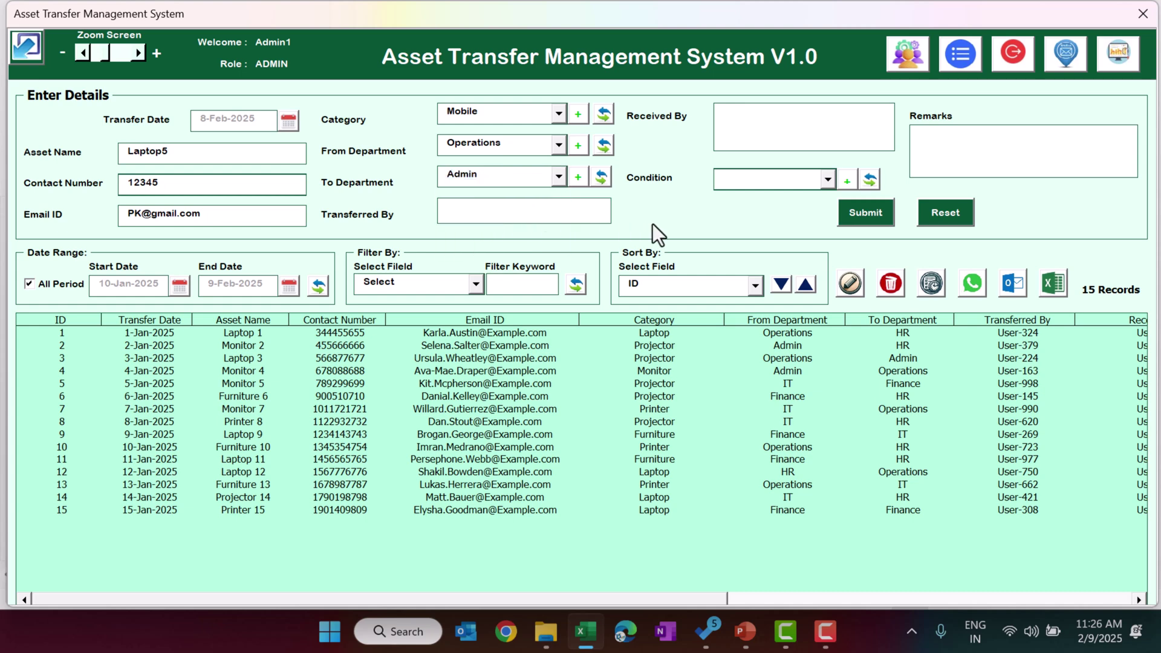
# - Enter the transferred-by and received-by names, set condition Fair, and submit the record
pyautogui.write('PK')
pyautogui.click(781, 117)
pyautogui.write('Jack')
pyautogui.click(776, 187)
pyautogui.click(768, 209)
pyautogui.click(981, 137)
pyautogui.click(869, 214)
pyautogui.click(591, 371)
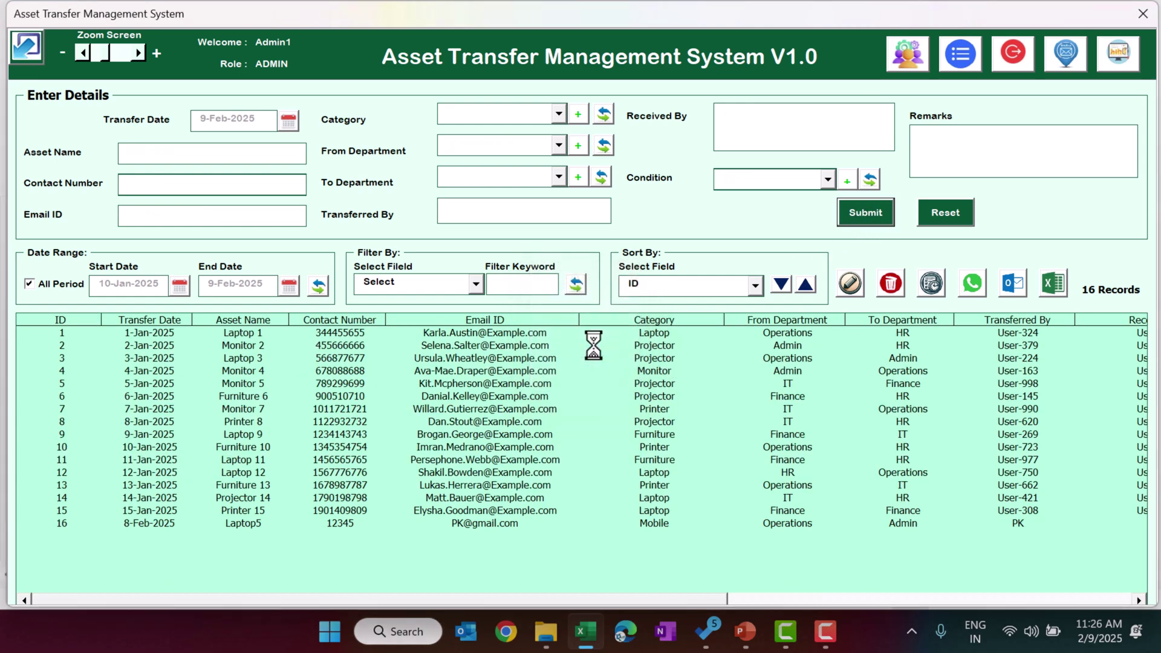
# - Filter the list from 1-Feb-2025 to 9-Feb-2025, then re-enable All Period
pyautogui.click(257, 524)
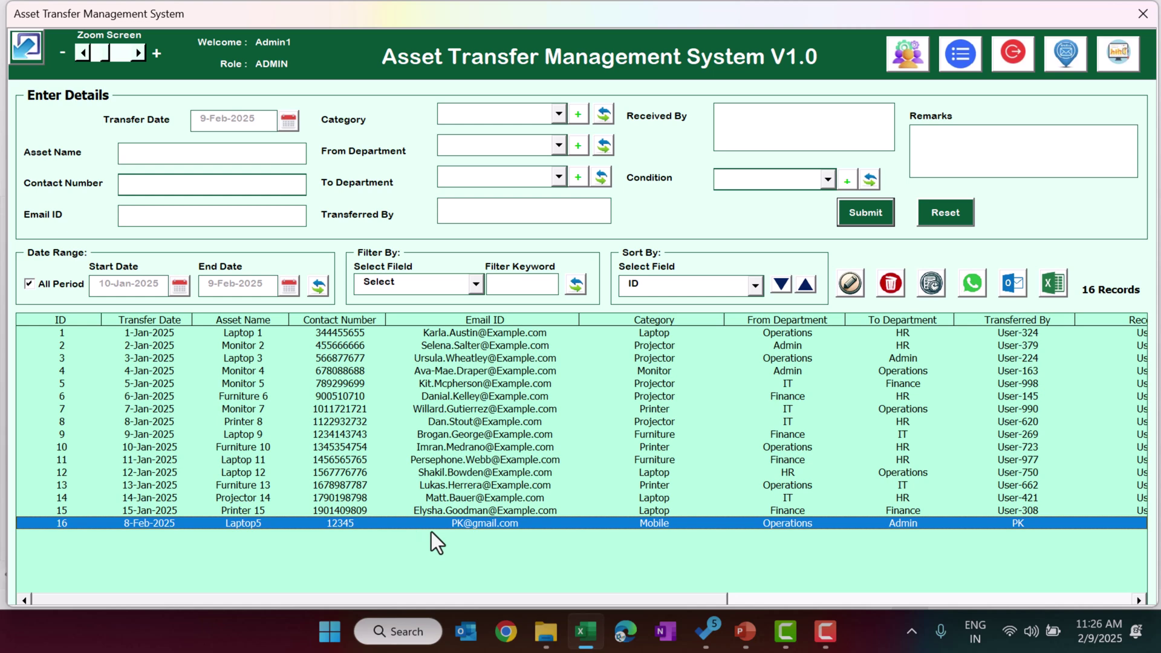
pyautogui.click(30, 286)
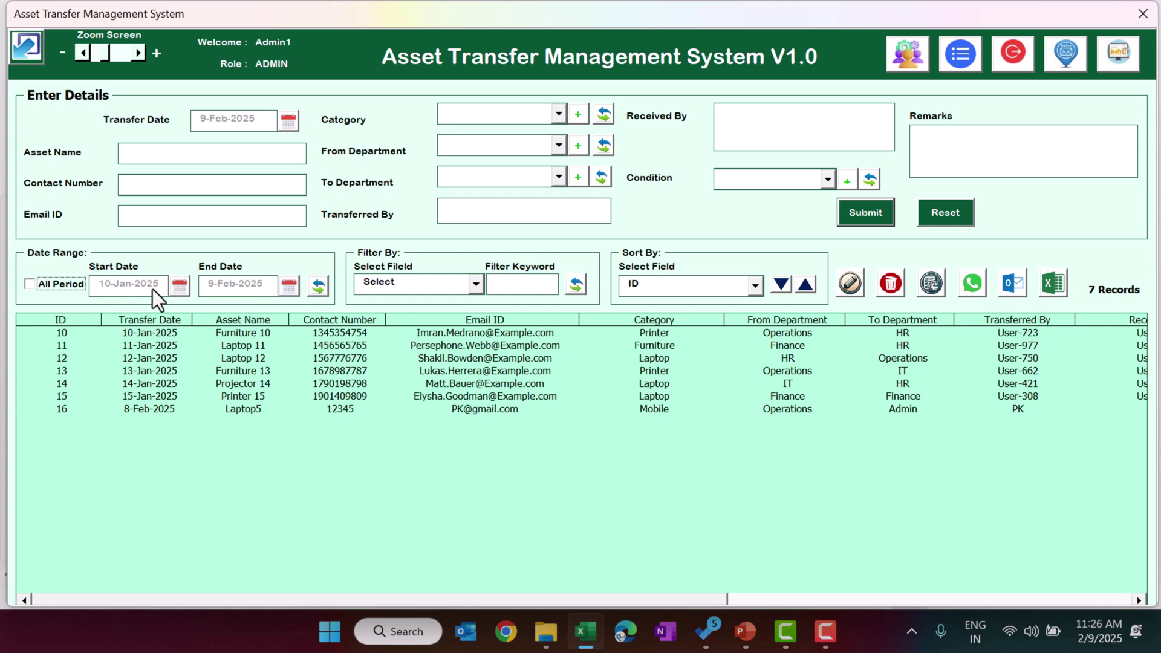
pyautogui.click(240, 410)
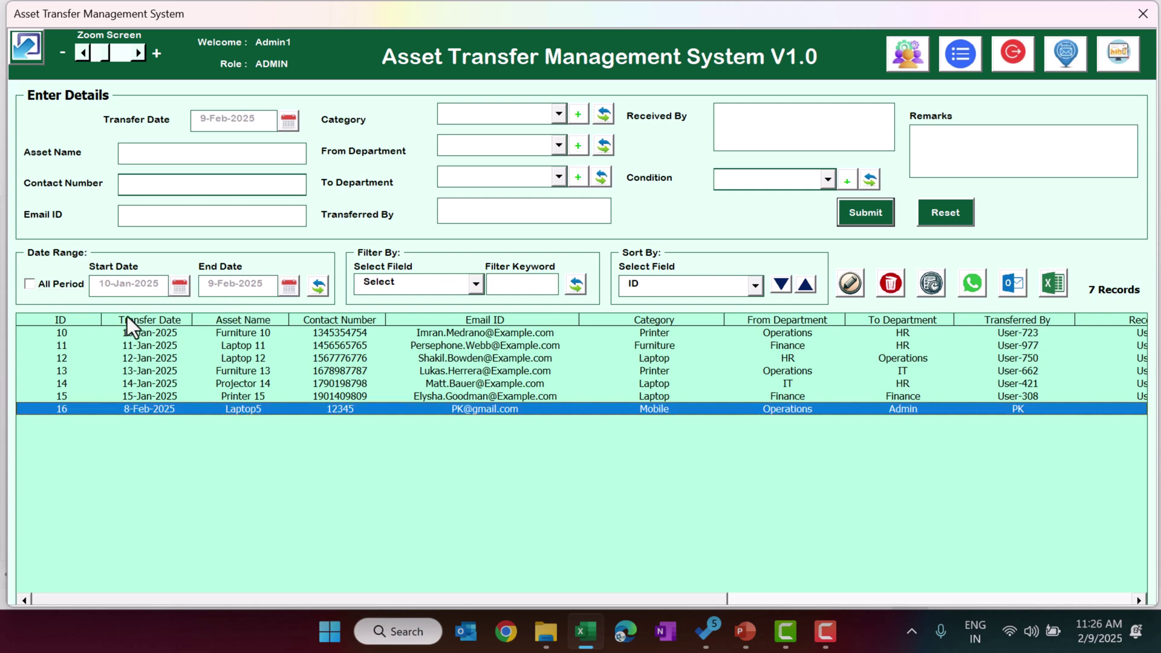
pyautogui.click(180, 285)
pyautogui.click(760, 215)
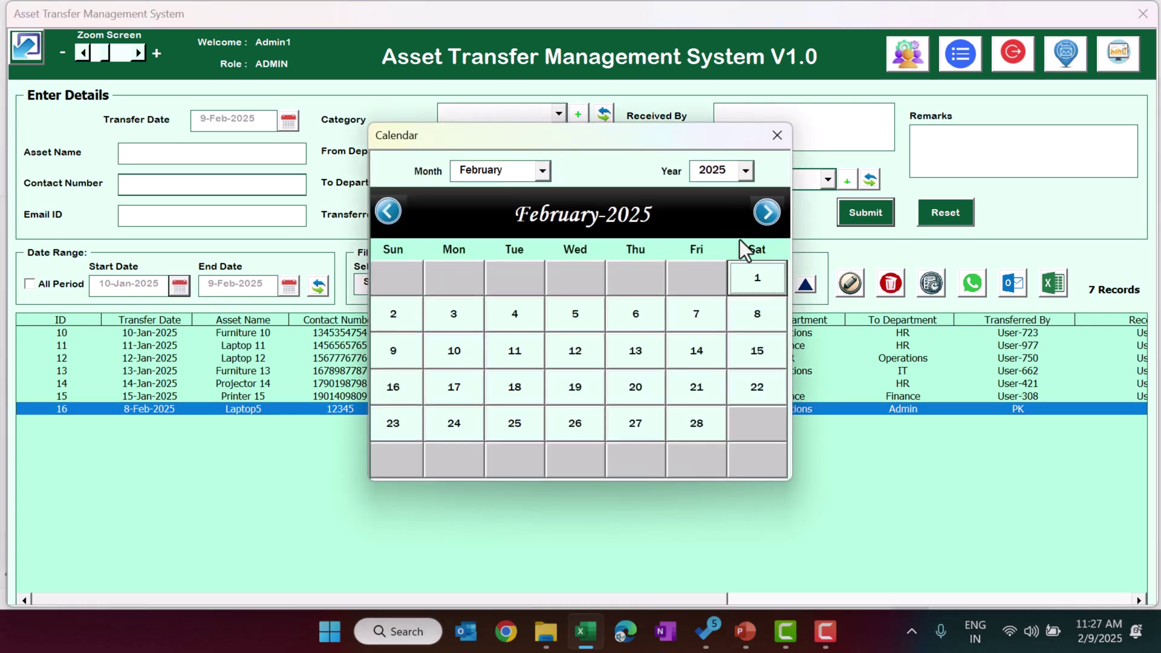
pyautogui.click(759, 279)
pyautogui.click(289, 287)
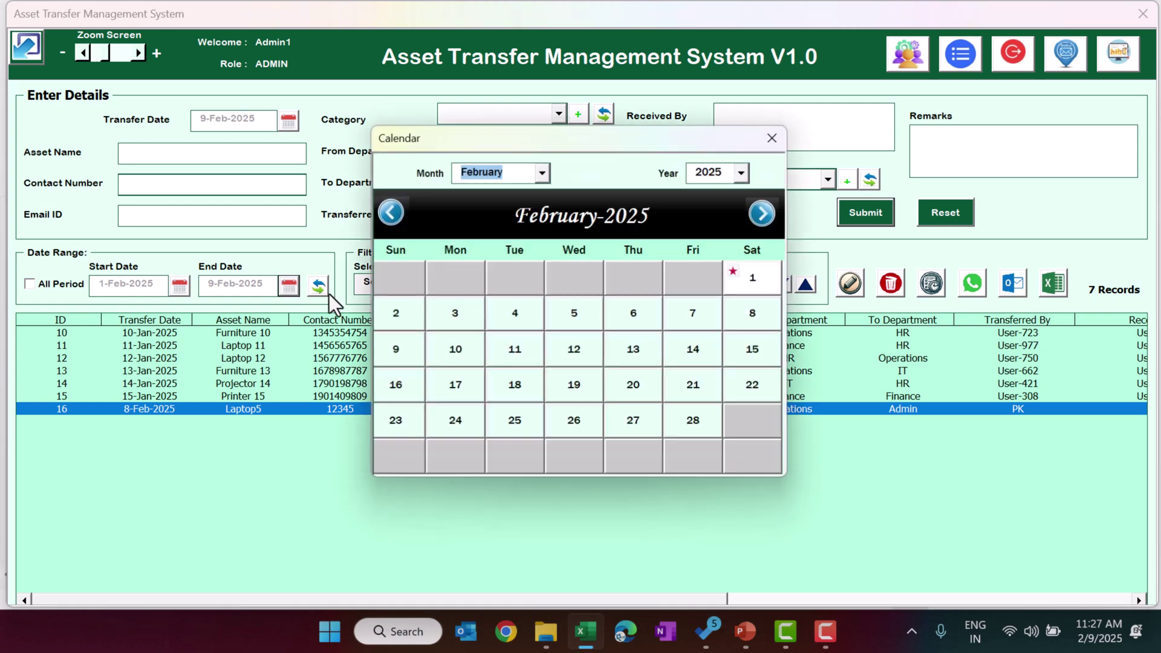
pyautogui.click(777, 134)
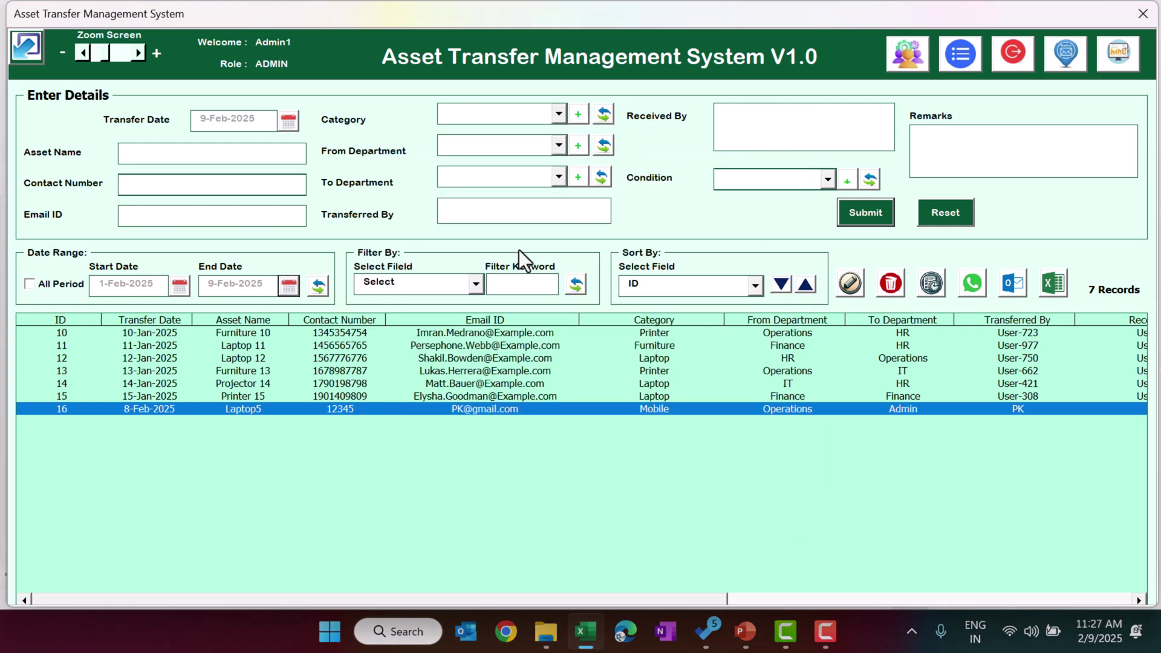
pyautogui.click(318, 288)
pyautogui.click(162, 336)
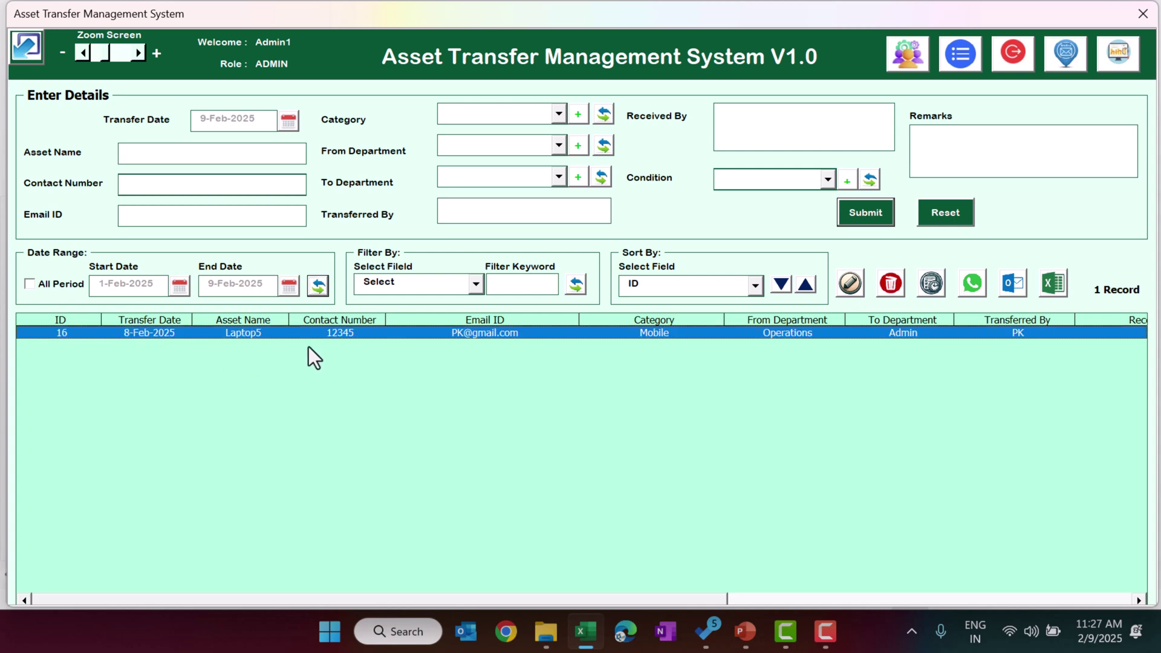
pyautogui.click(72, 289)
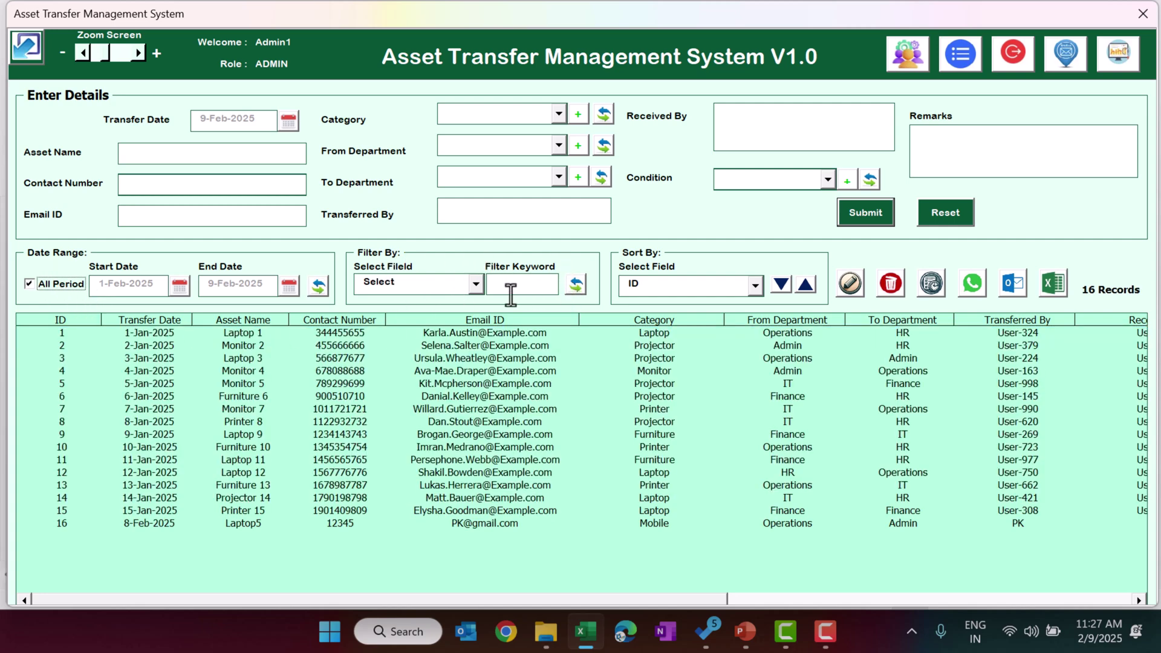
pyautogui.click(442, 280)
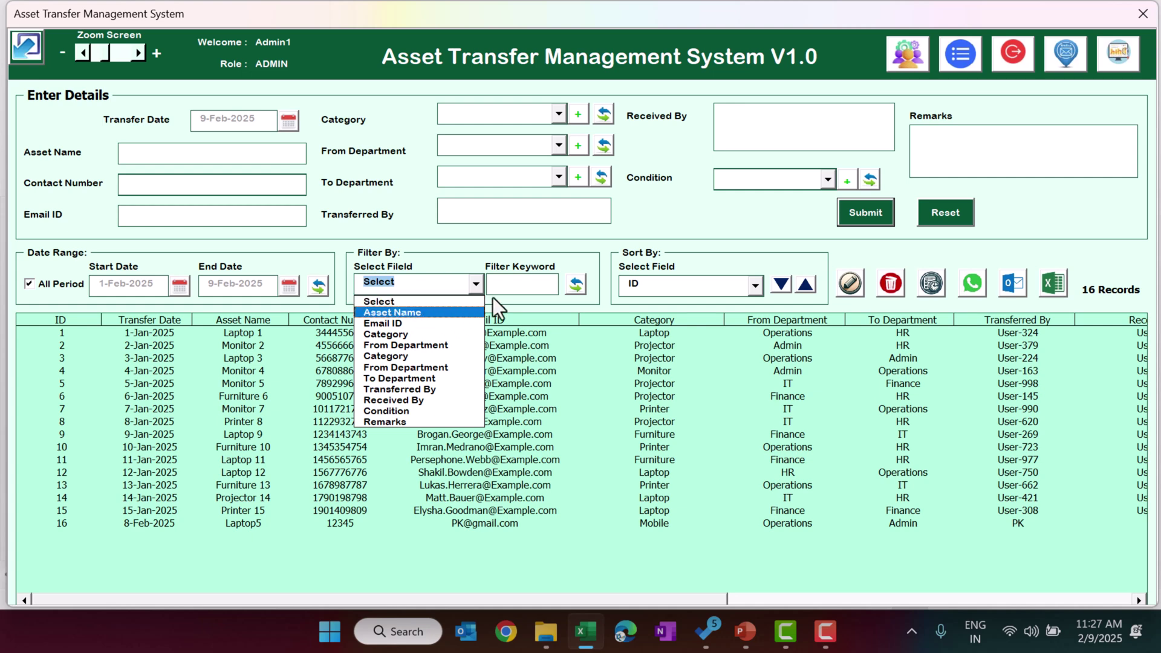
pyautogui.click(416, 313)
pyautogui.click(517, 286)
pyautogui.write('lap')
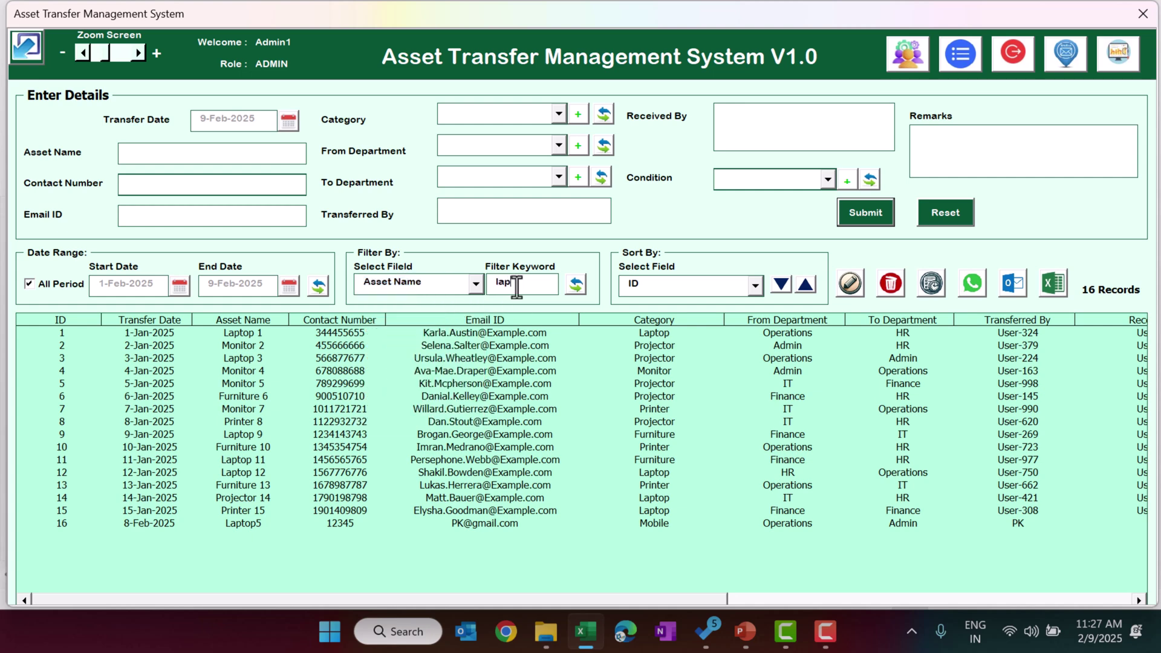
pyautogui.write('top')
pyautogui.click(576, 284)
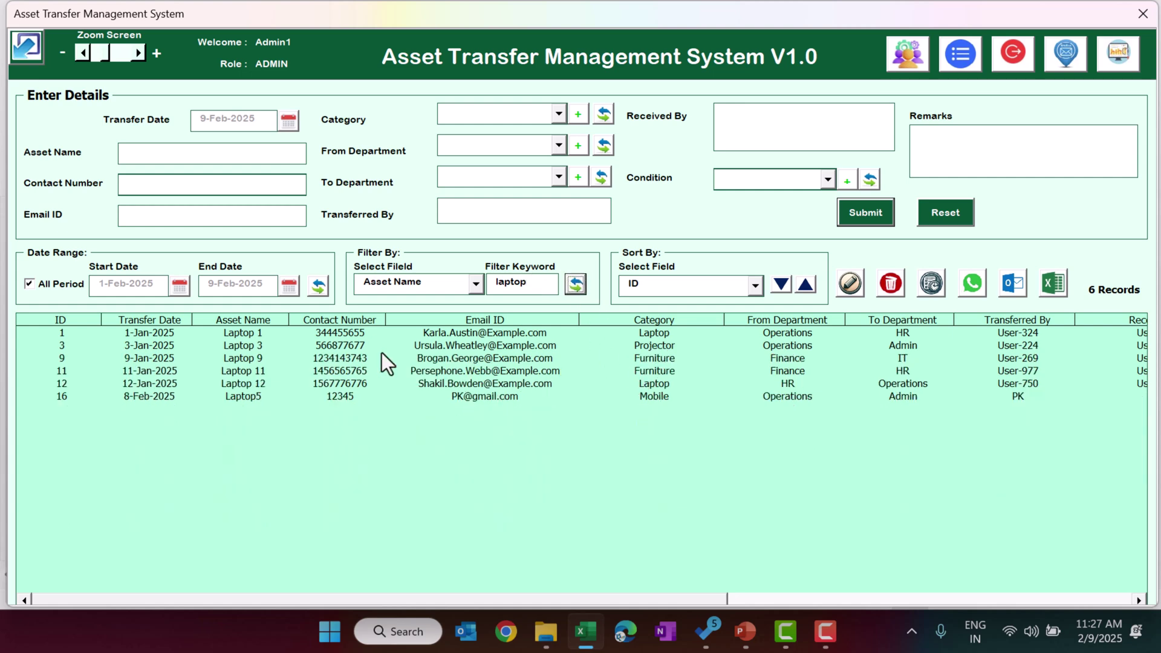
pyautogui.moveTo(241, 344); pyautogui.dragTo(263, 334)
pyautogui.click(419, 285)
pyautogui.click(404, 303)
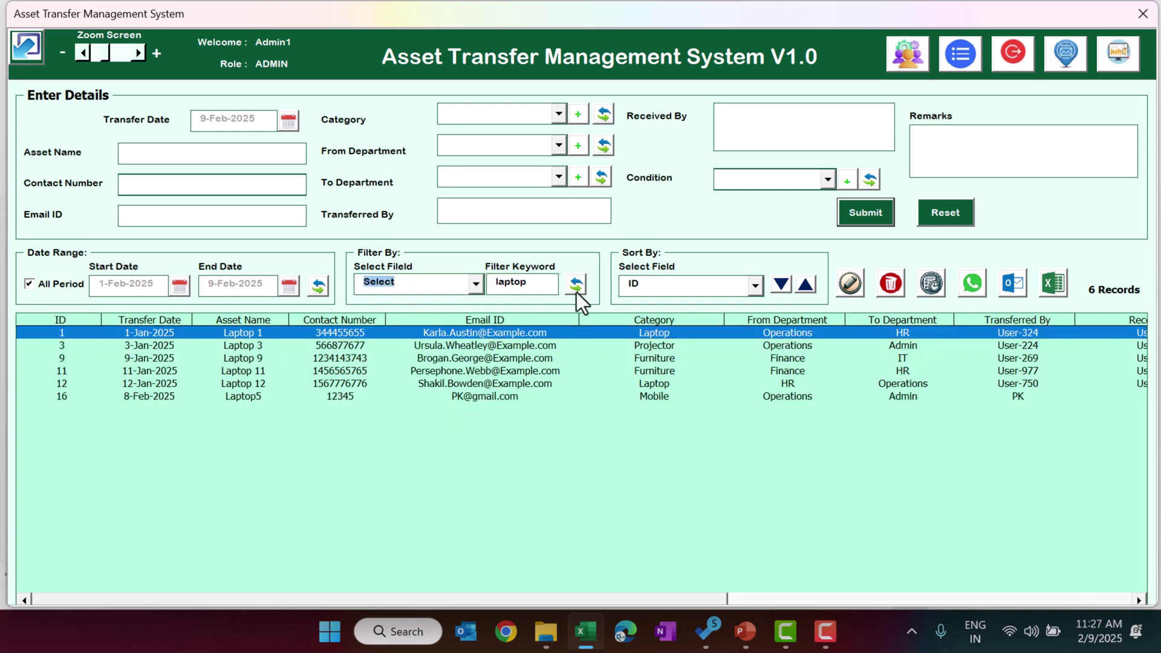
pyautogui.click(575, 286)
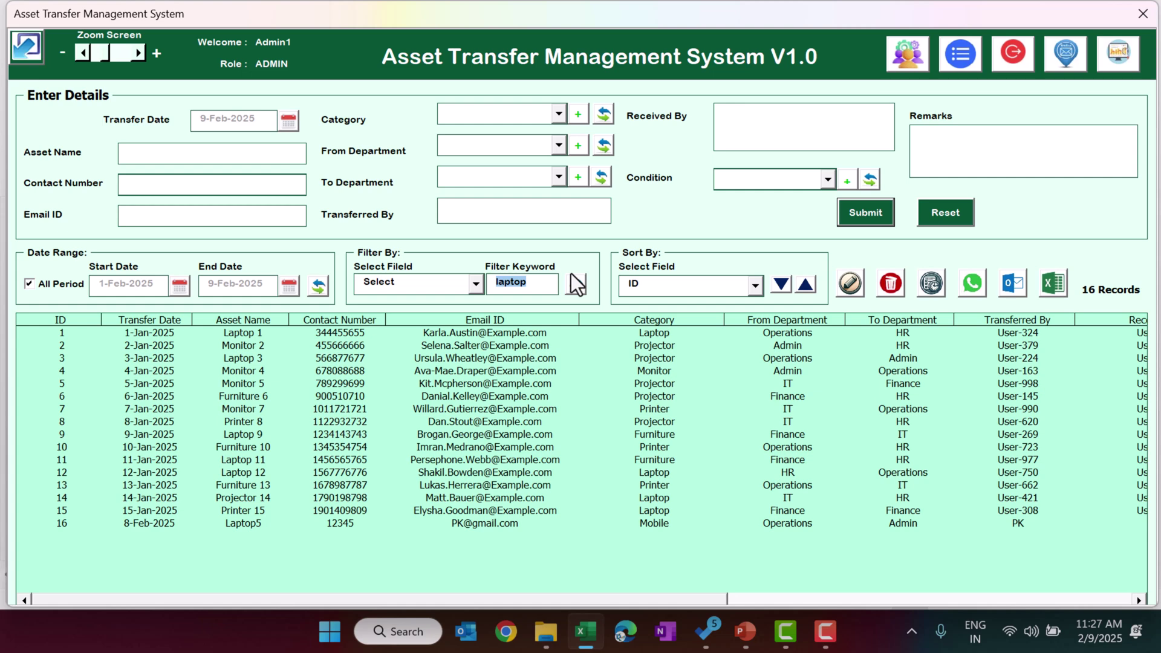
pyautogui.press('BackSpace')
# - Sort the records by Transfer Date, toggling between newest and oldest first
pyautogui.click(664, 281)
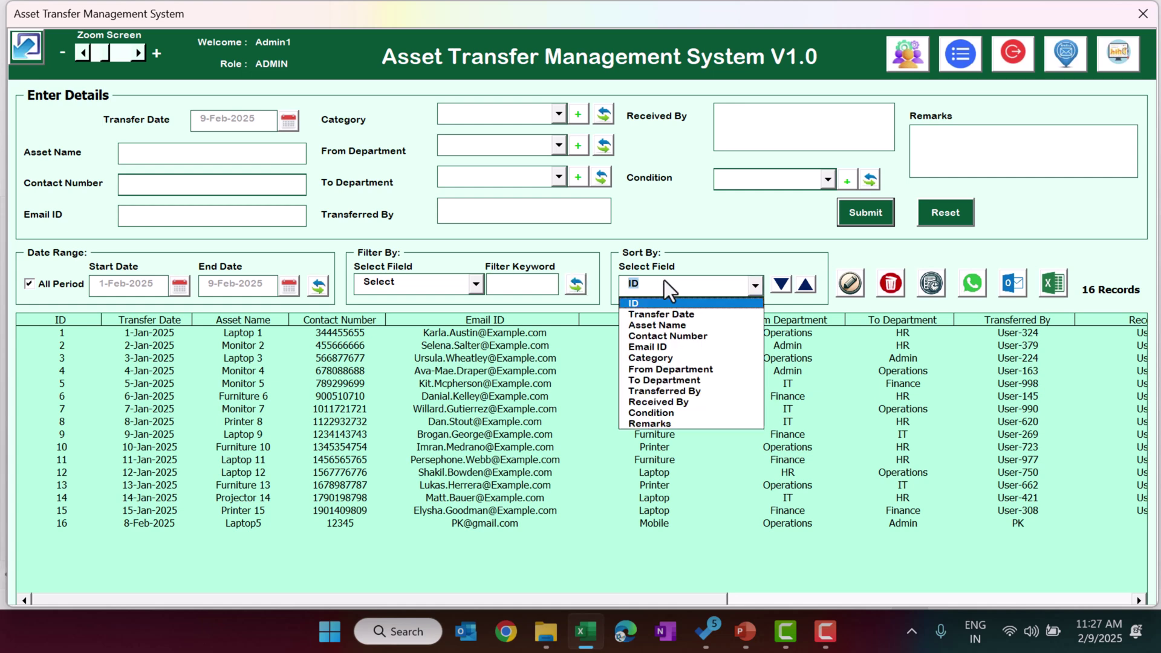
pyautogui.click(700, 313)
pyautogui.click(780, 284)
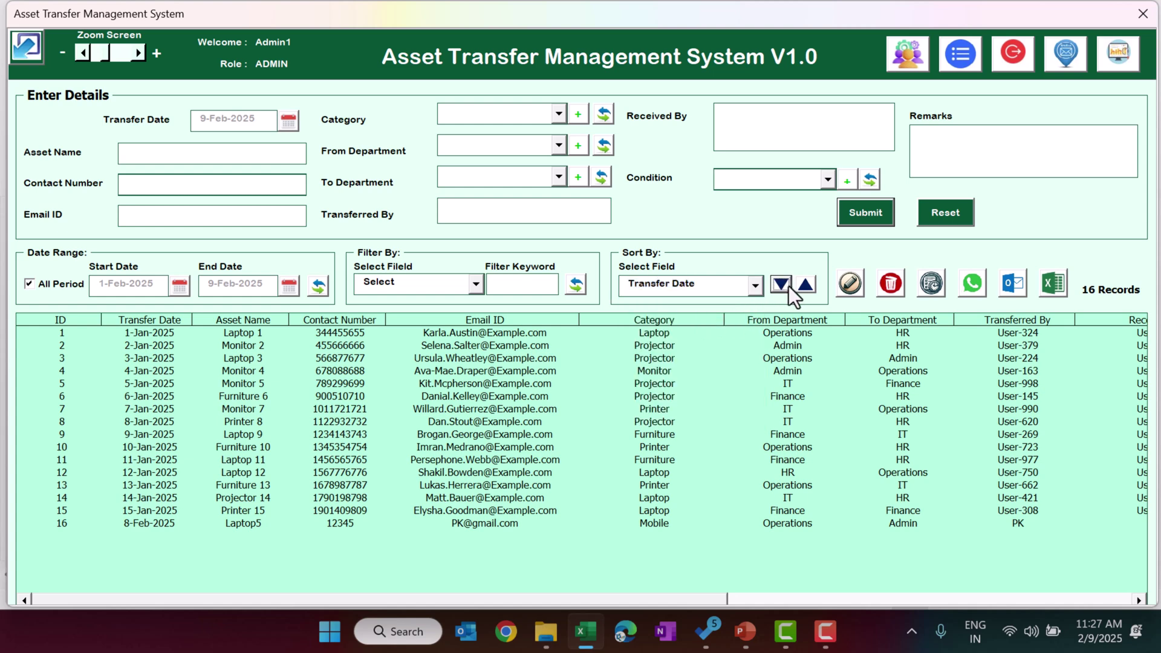
pyautogui.click(781, 284)
pyautogui.click(805, 284)
pyautogui.click(784, 284)
pyautogui.click(797, 285)
pyautogui.click(800, 286)
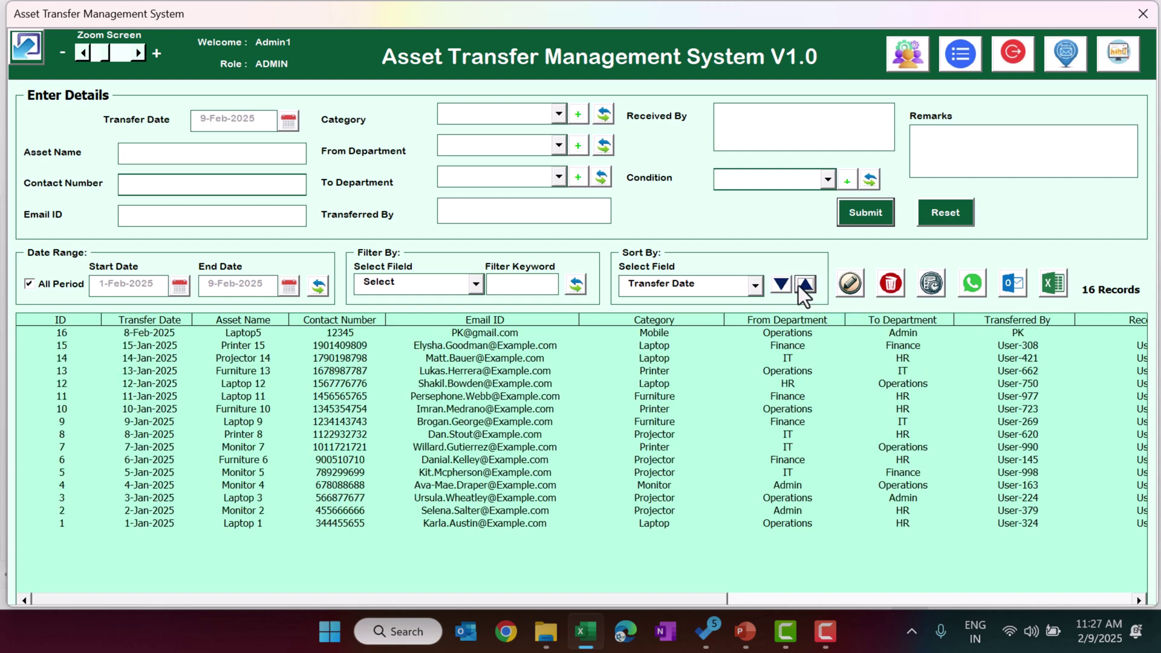
pyautogui.click(800, 285)
pyautogui.click(799, 285)
# - Re-sort by Category, then sort by From Department in descending order
pyautogui.click(714, 287)
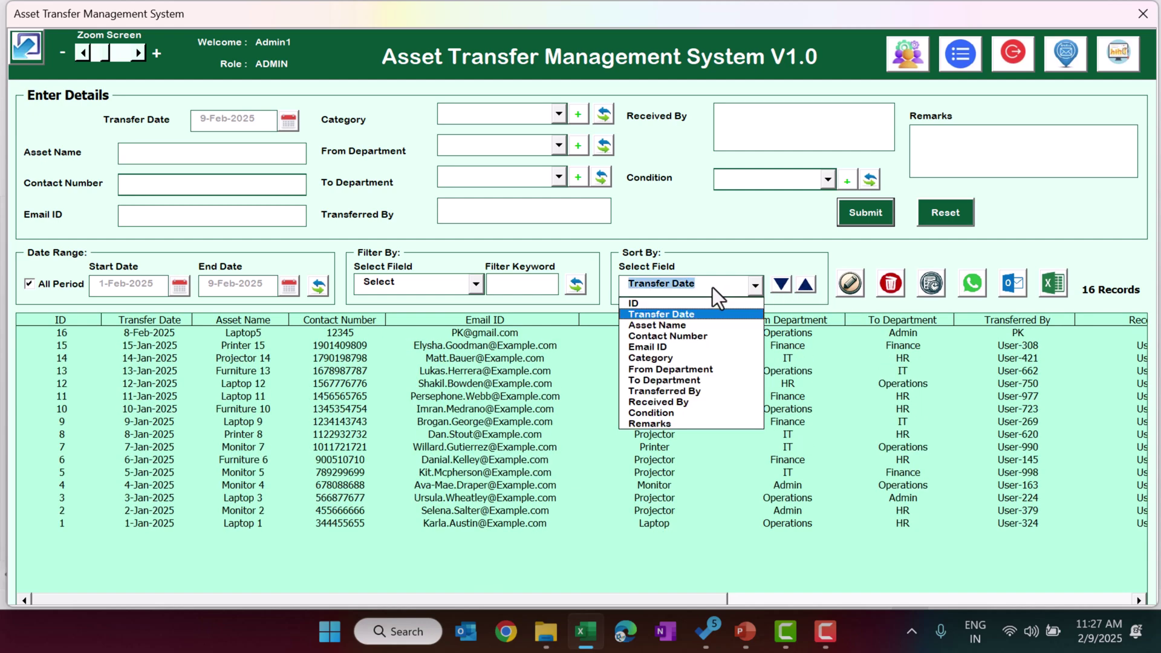
pyautogui.click(687, 357)
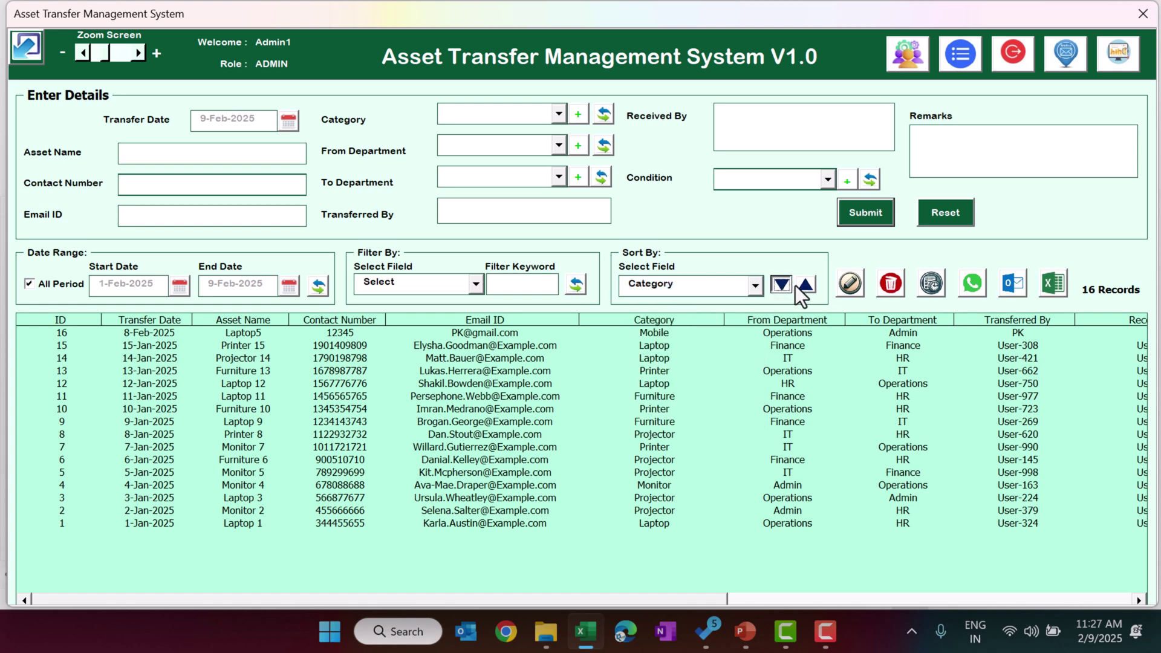
pyautogui.click(806, 284)
pyautogui.click(780, 284)
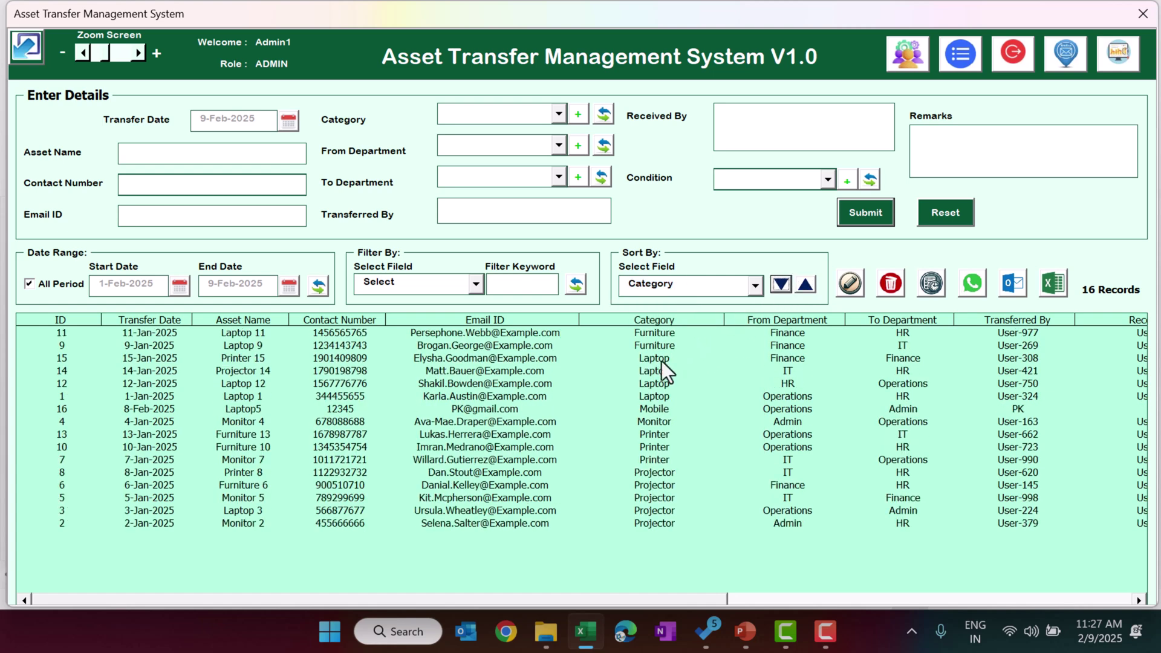
pyautogui.click(670, 358)
pyautogui.click(669, 384)
pyautogui.click(665, 461)
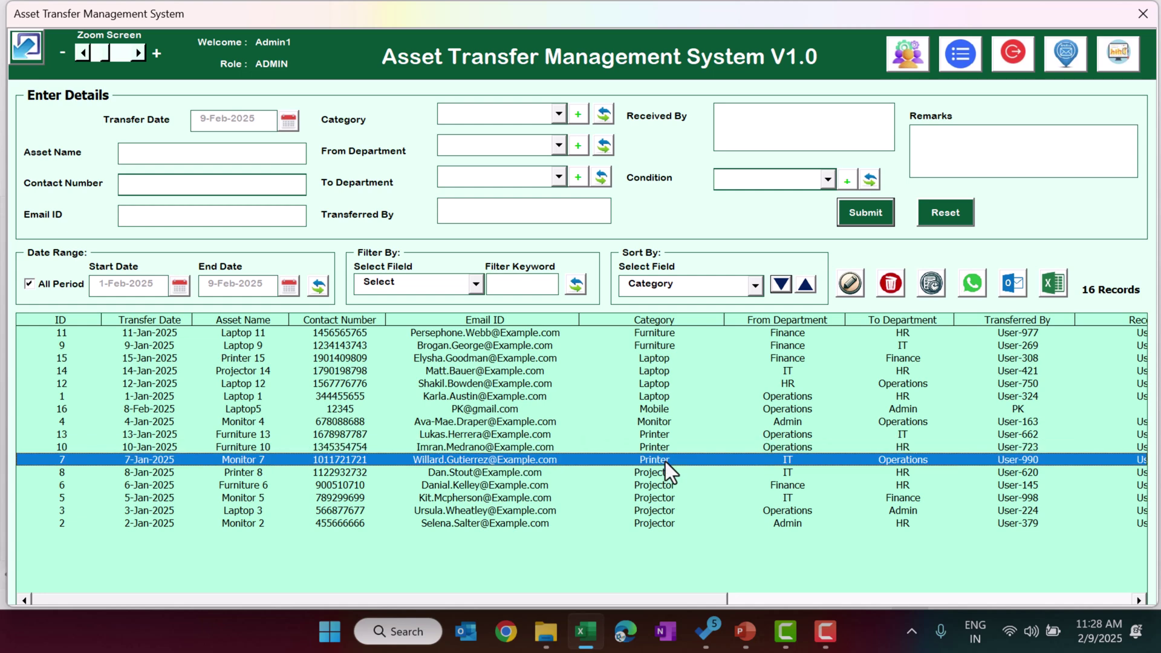
pyautogui.click(667, 524)
pyautogui.click(709, 288)
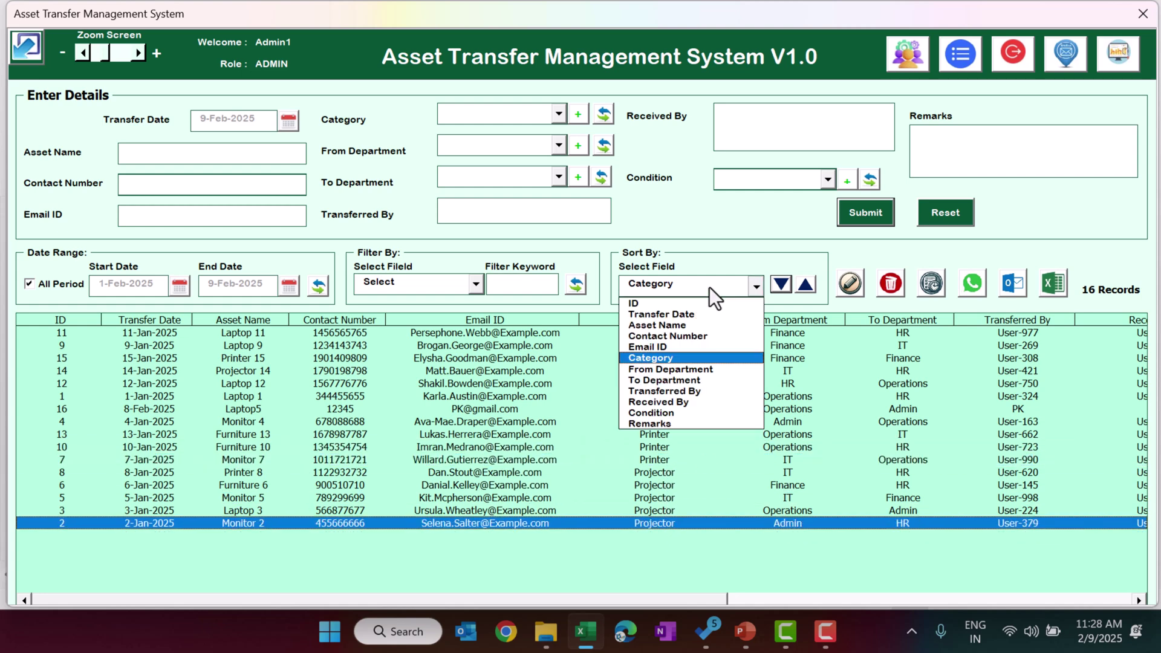
pyautogui.click(689, 368)
pyautogui.click(788, 286)
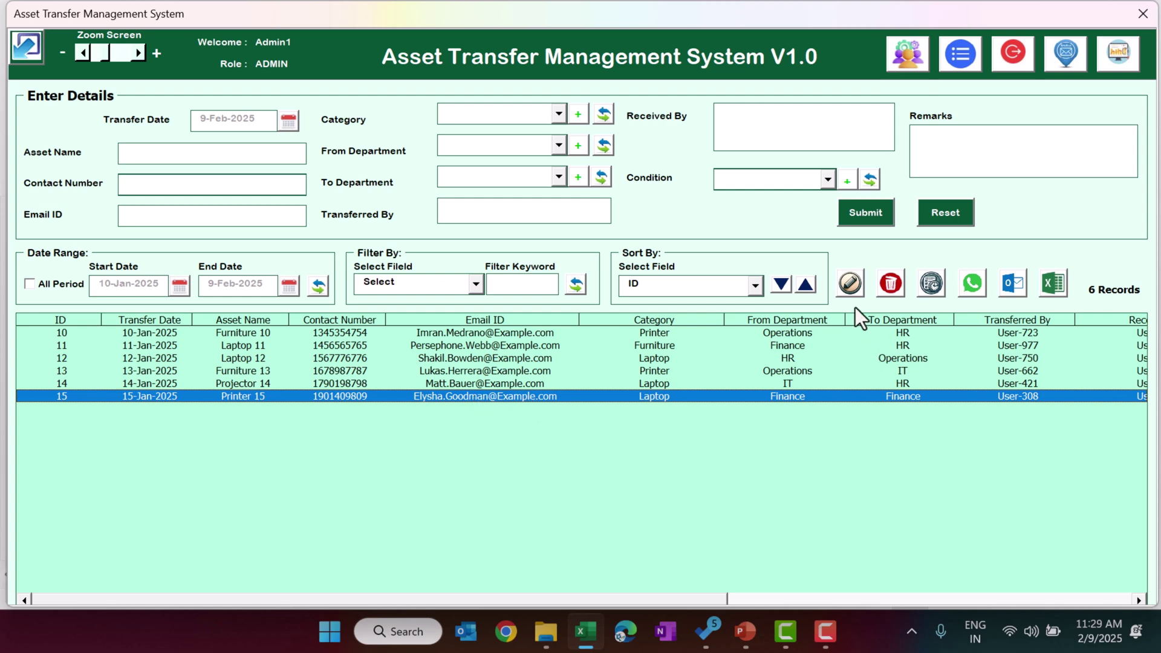
# - Set Printer 15's condition to Needs Repair and save the record
pyautogui.click(852, 288)
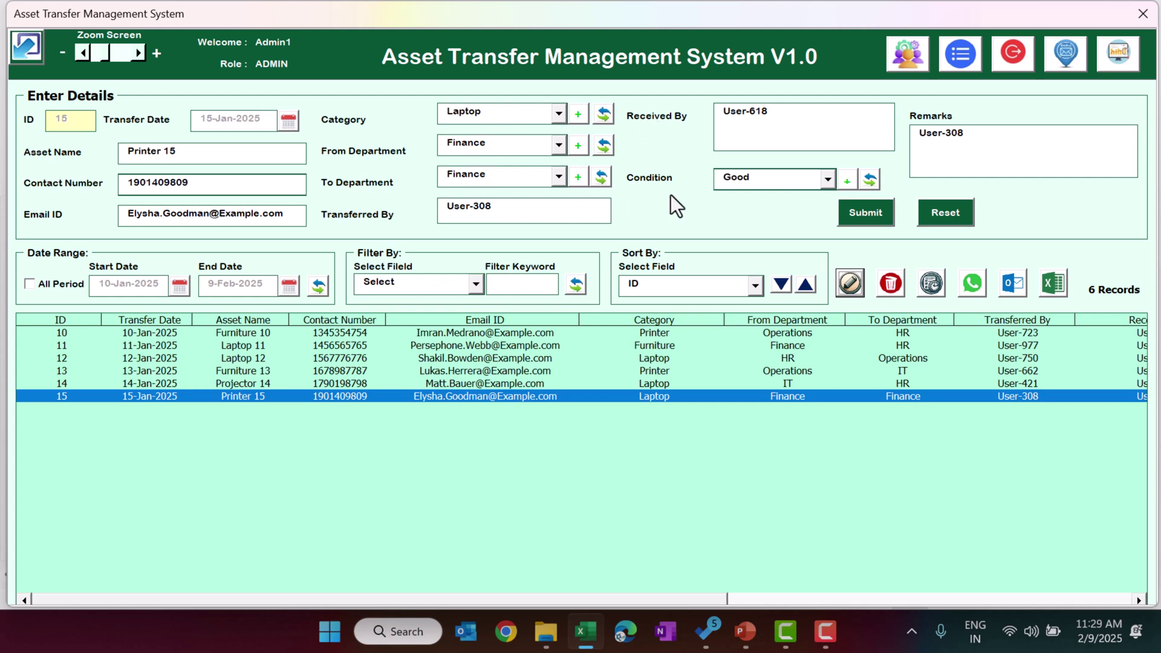
pyautogui.click(785, 180)
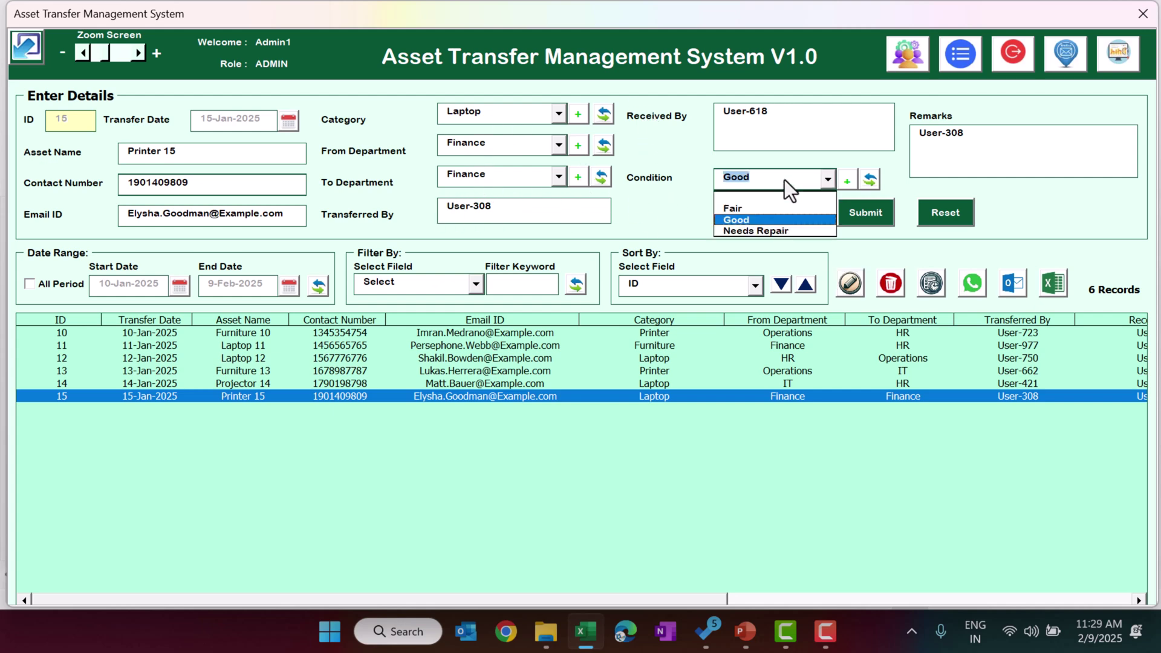
pyautogui.click(751, 231)
pyautogui.click(880, 216)
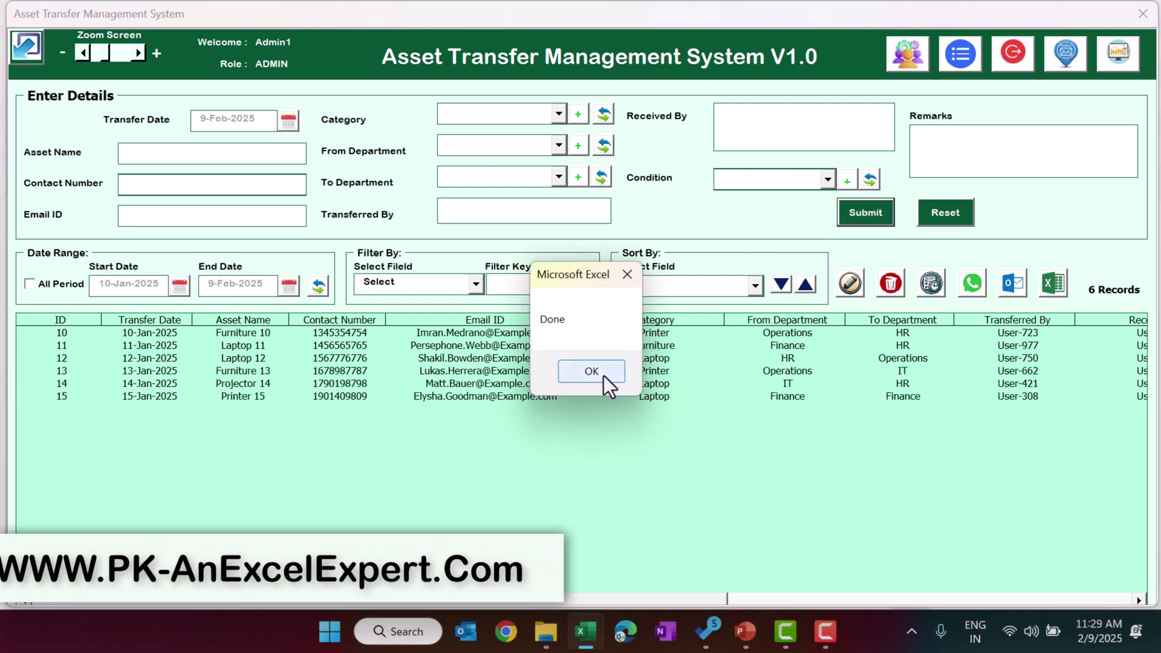
pyautogui.click(591, 372)
# - Replace record 15's remarks with 'test' and save it
pyautogui.click(244, 398)
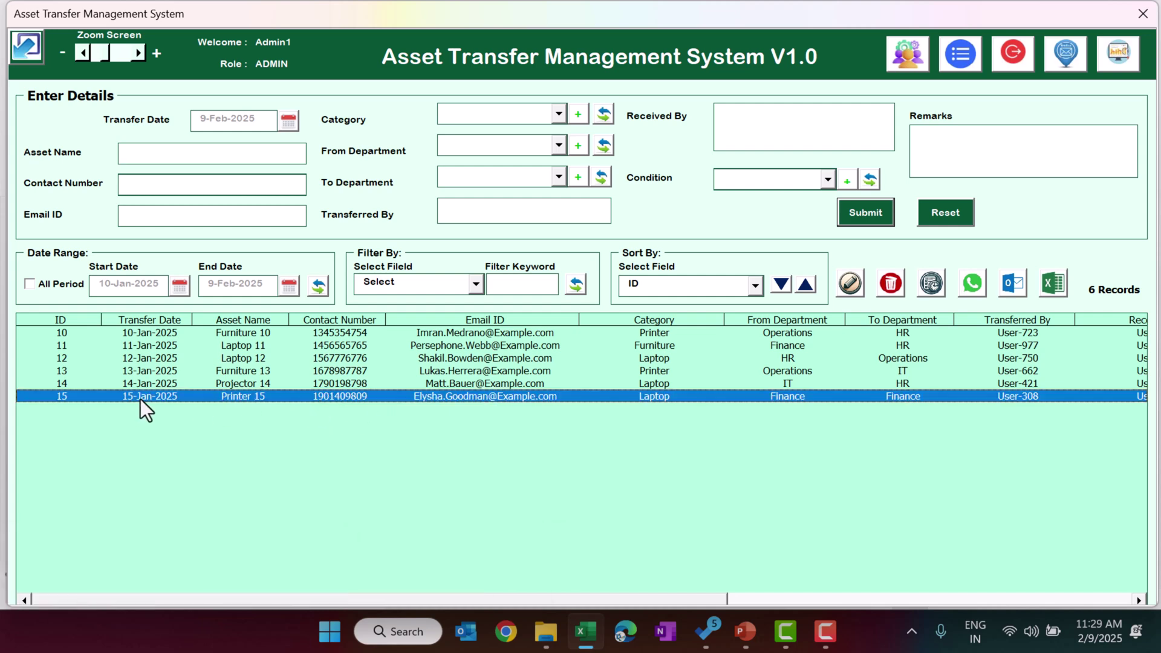
pyautogui.doubleClick(433, 397)
pyautogui.doubleClick(994, 147)
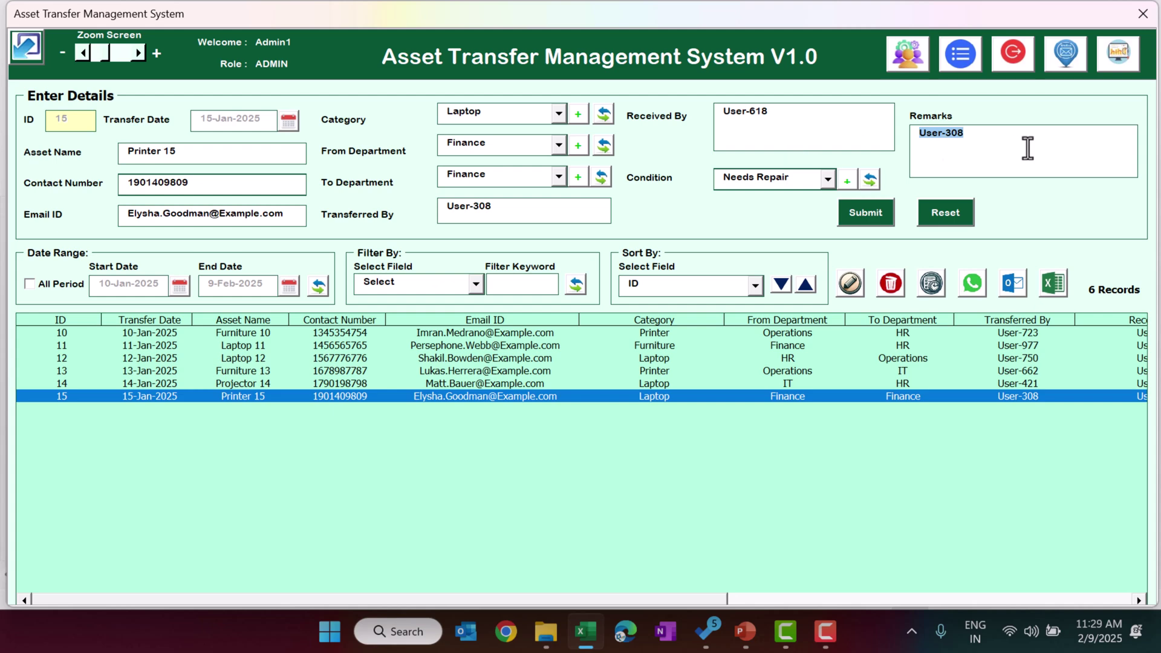
pyautogui.write('test')
pyautogui.click(871, 212)
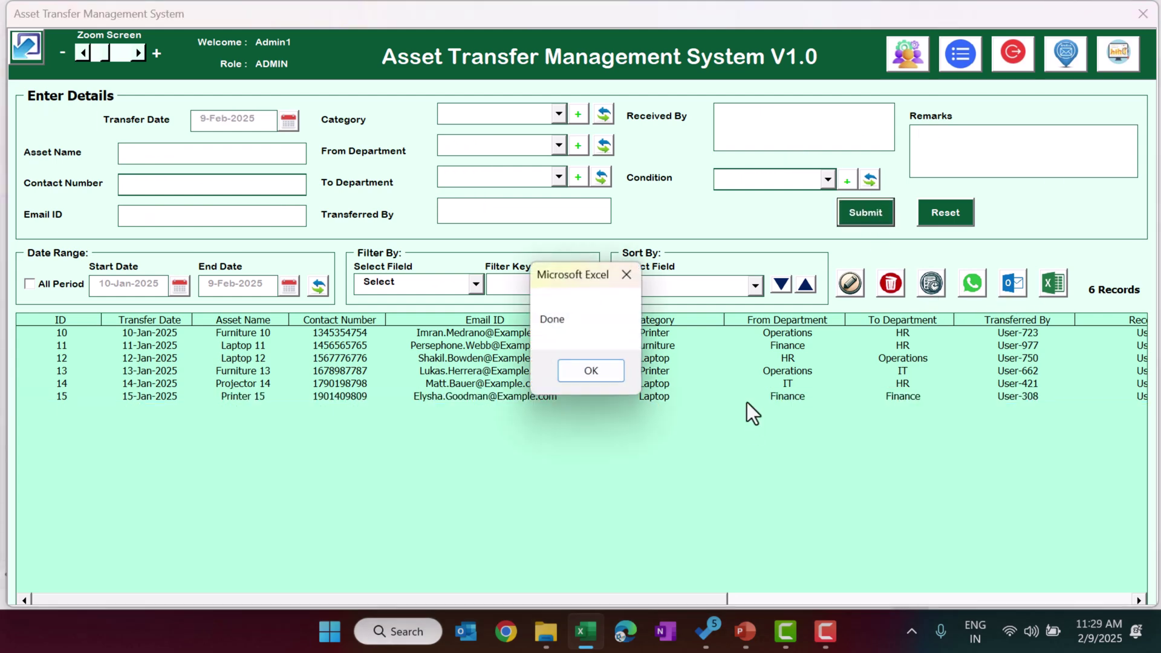
pyautogui.click(607, 369)
pyautogui.click(709, 401)
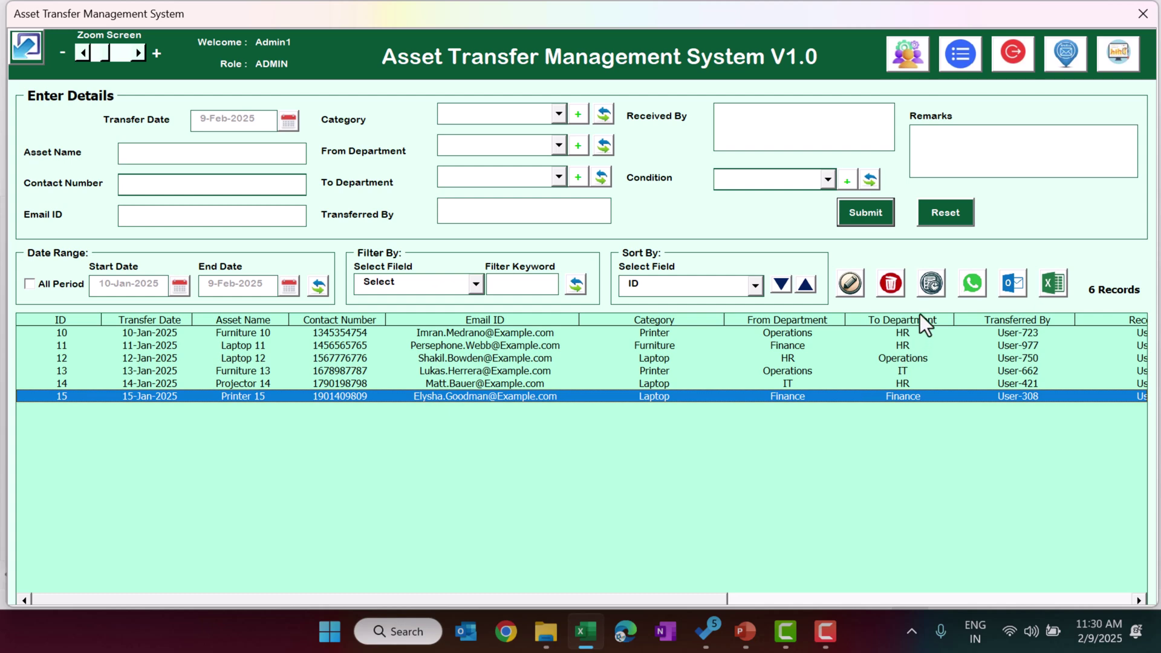
pyautogui.click(931, 284)
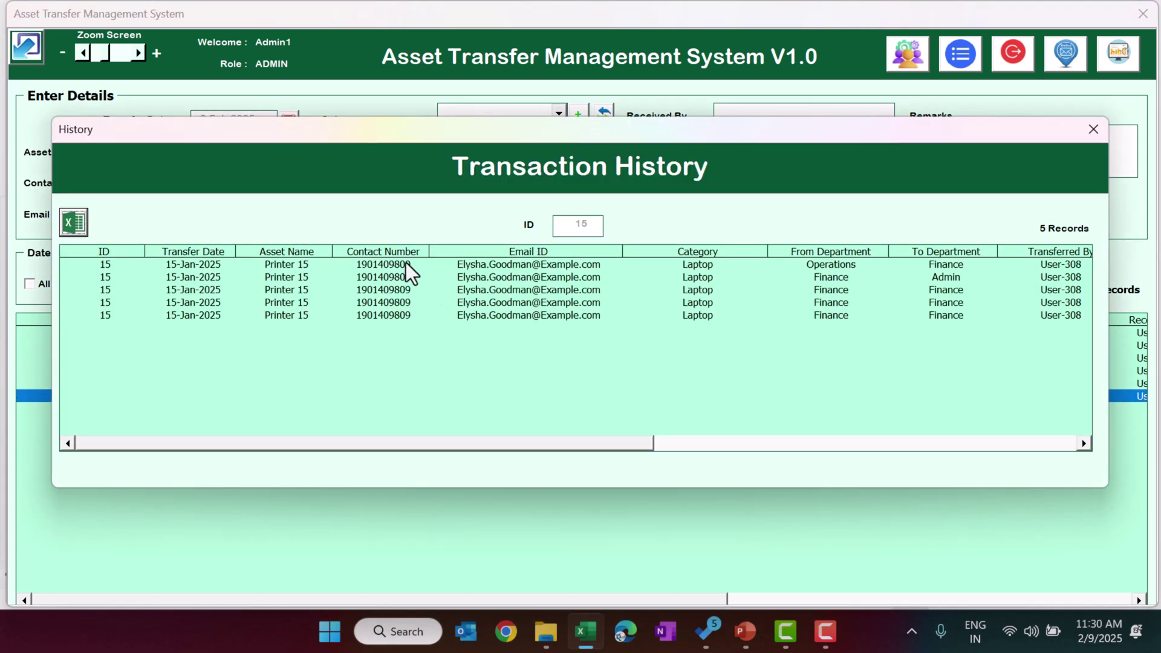
pyautogui.moveTo(406, 264); pyautogui.dragTo(408, 324)
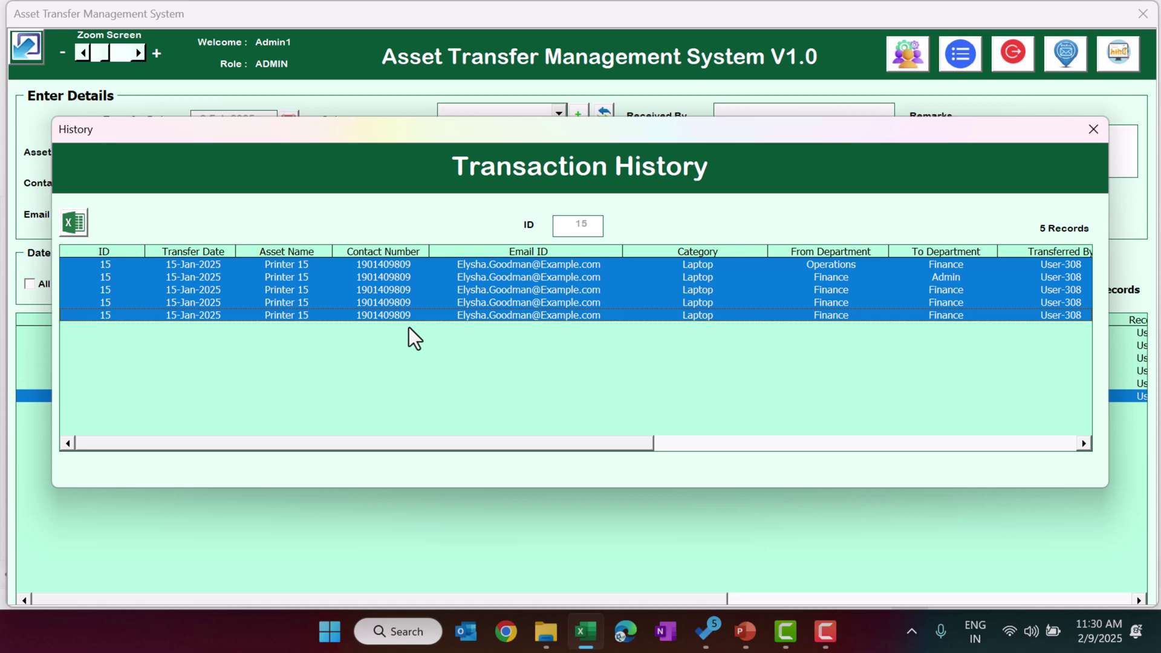
pyautogui.moveTo(517, 442); pyautogui.dragTo(966, 449)
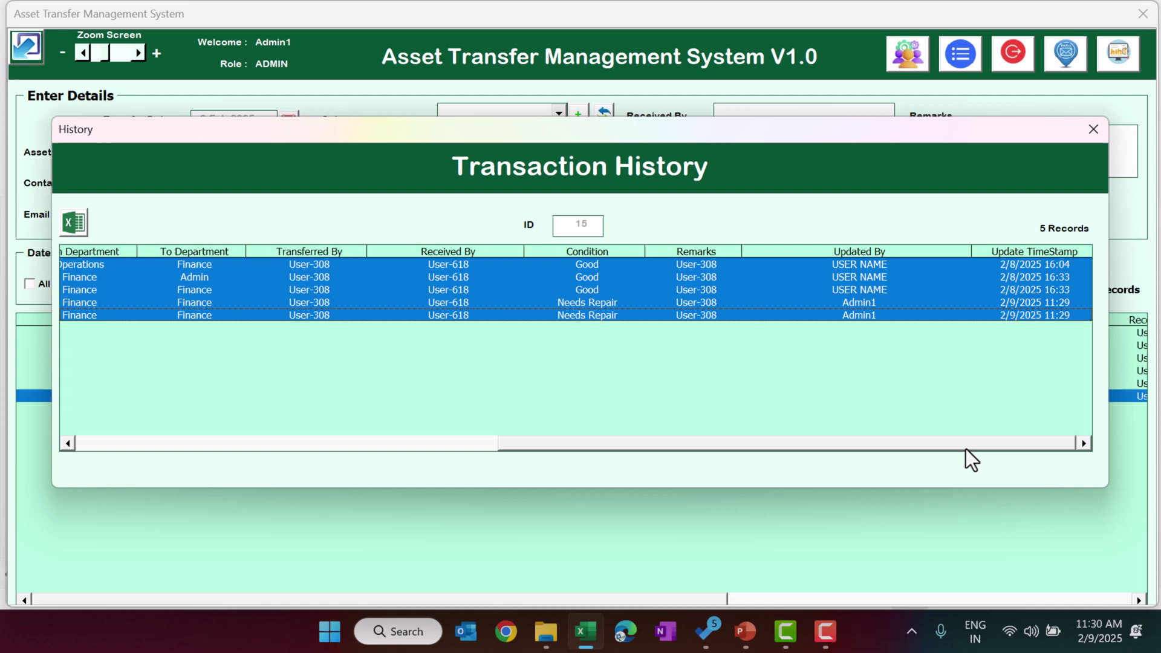
pyautogui.click(1093, 129)
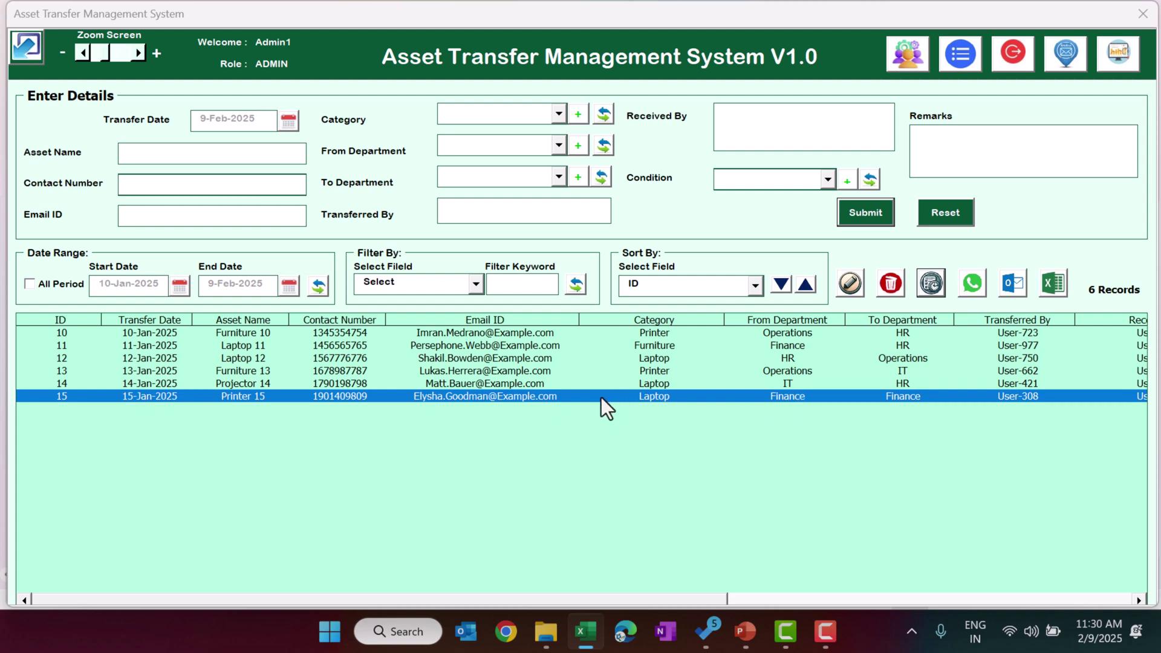
# - Delete the Printer 15 record, then select Projector 14 and start an Outlook e-mail to its contact
pyautogui.click(897, 284)
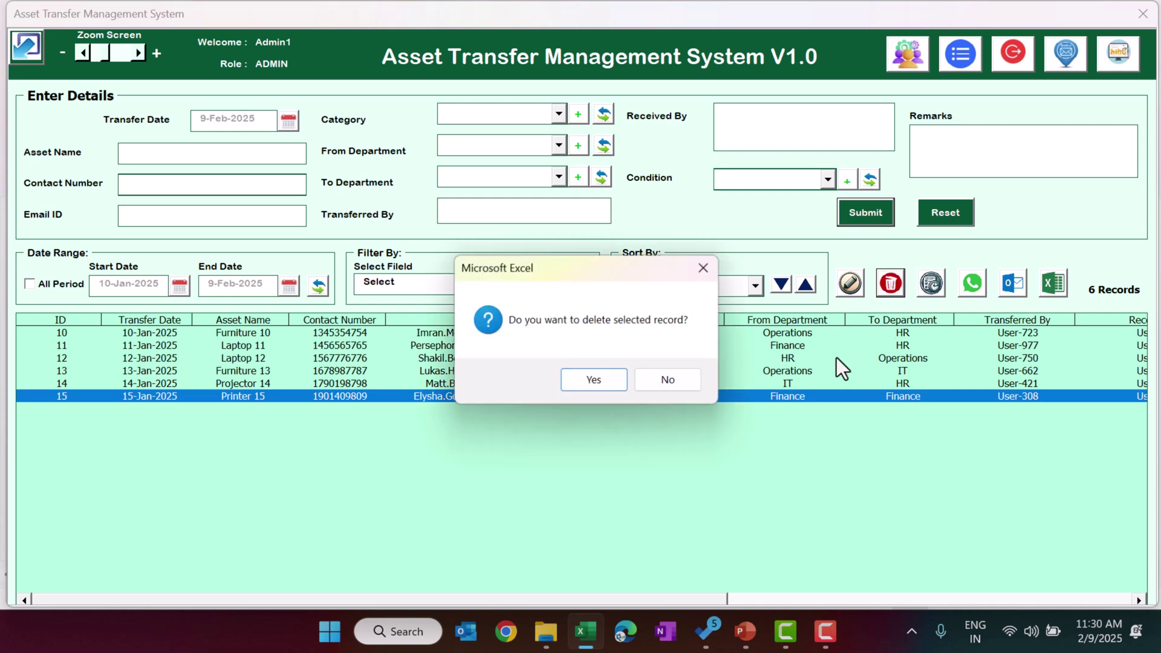
pyautogui.click(610, 378)
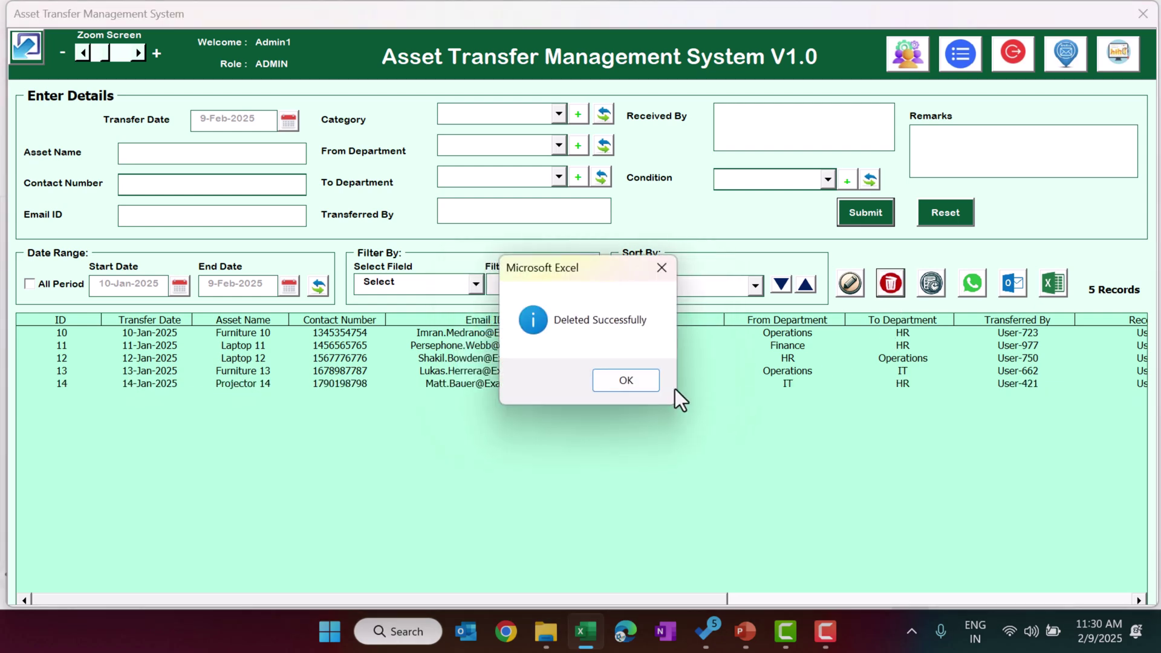
pyautogui.click(638, 386)
pyautogui.click(653, 386)
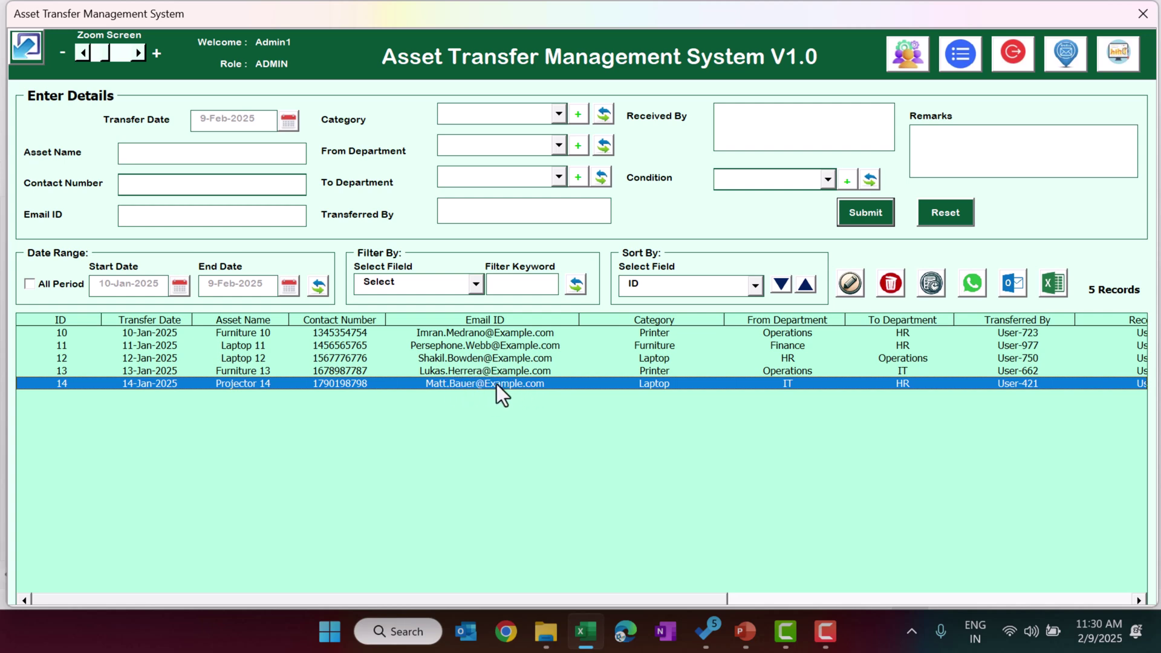
pyautogui.click(1017, 285)
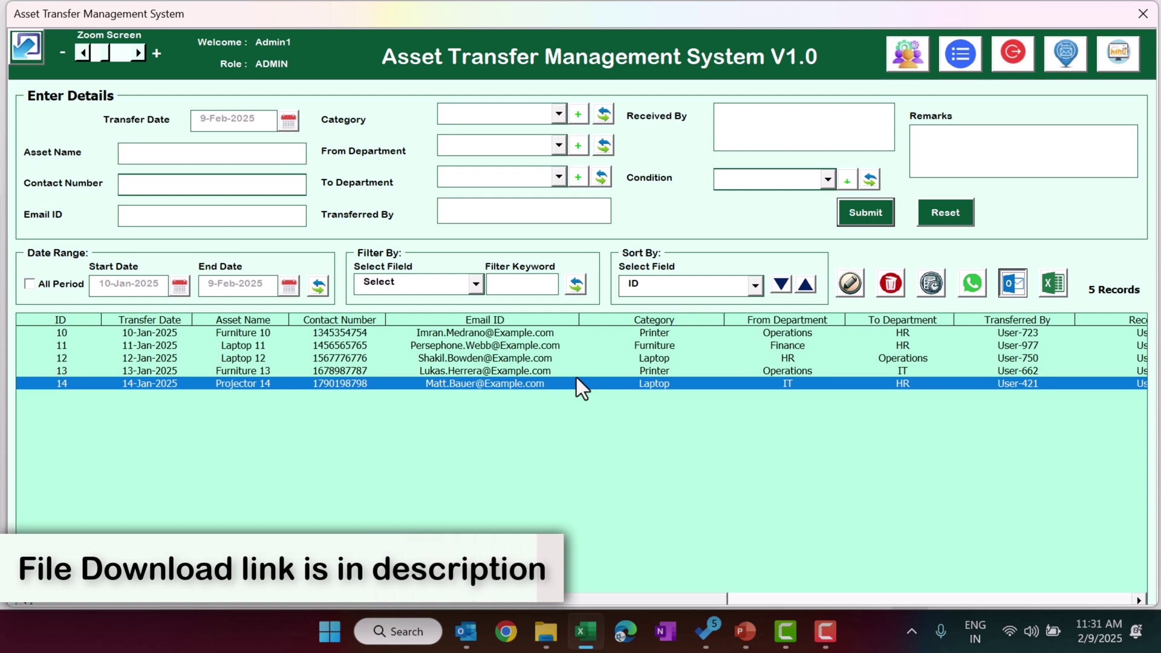
# - Close the Untitled Outlook message for the Projector 14 contact, choosing No to saving
pyautogui.moveTo(465, 631)
pyautogui.click(648, 528)
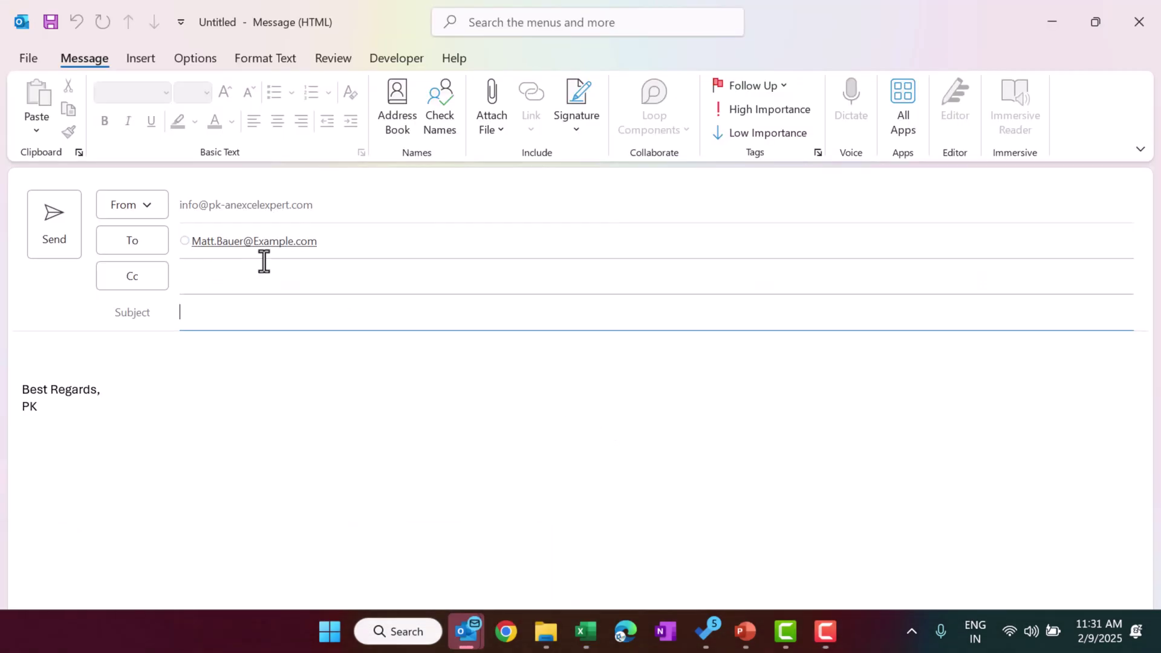
pyautogui.click(1148, 12)
pyautogui.click(648, 349)
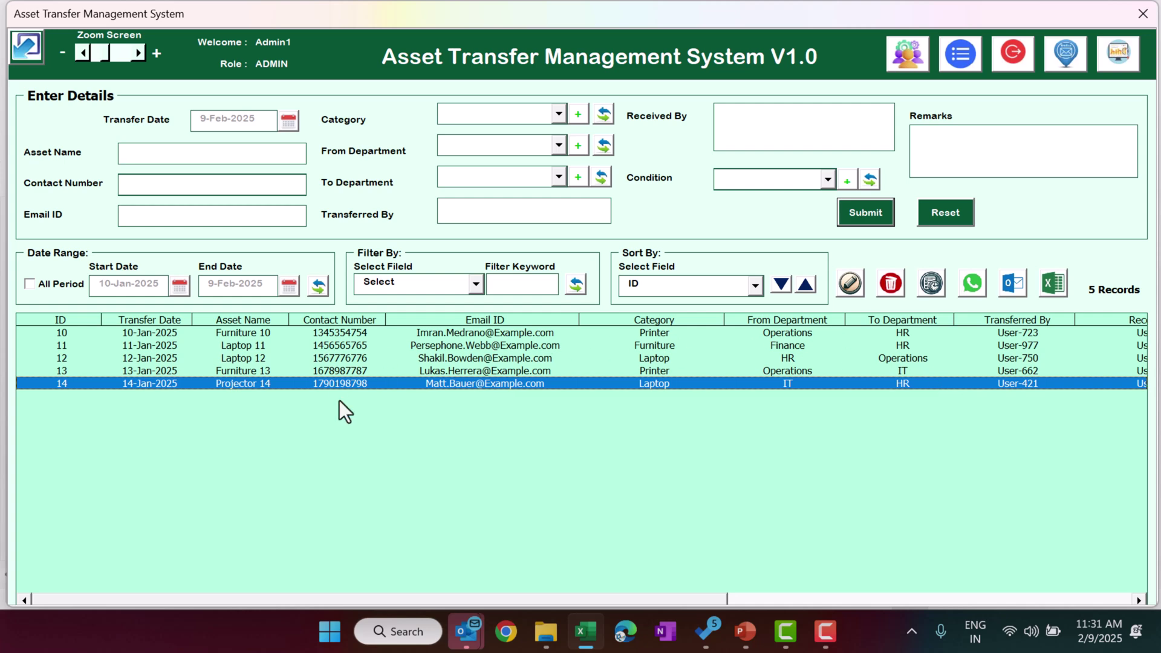
# - Tick All Period and export all 14 transfer records to a new workbook
pyautogui.click(29, 283)
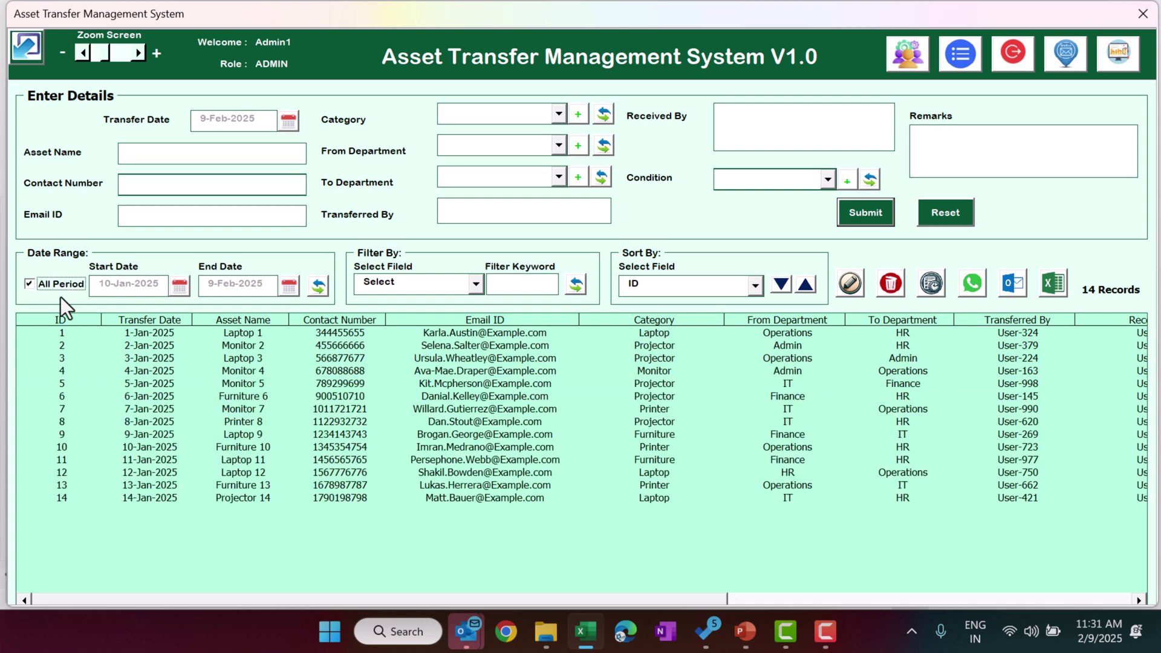
pyautogui.click(1058, 285)
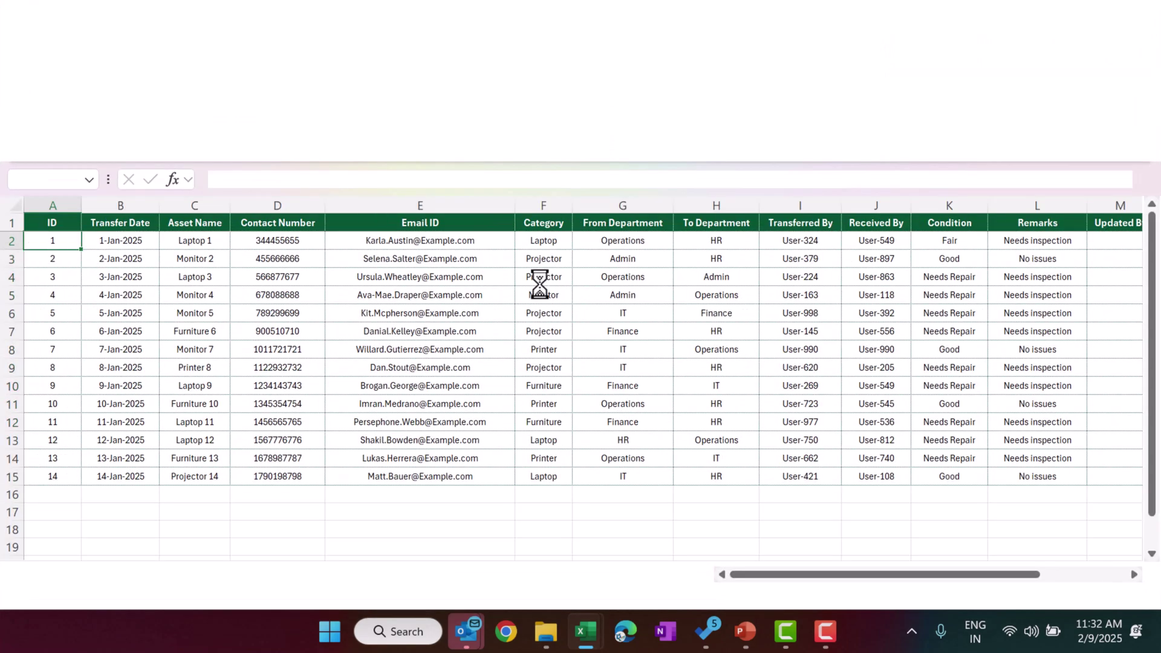
pyautogui.click(654, 380)
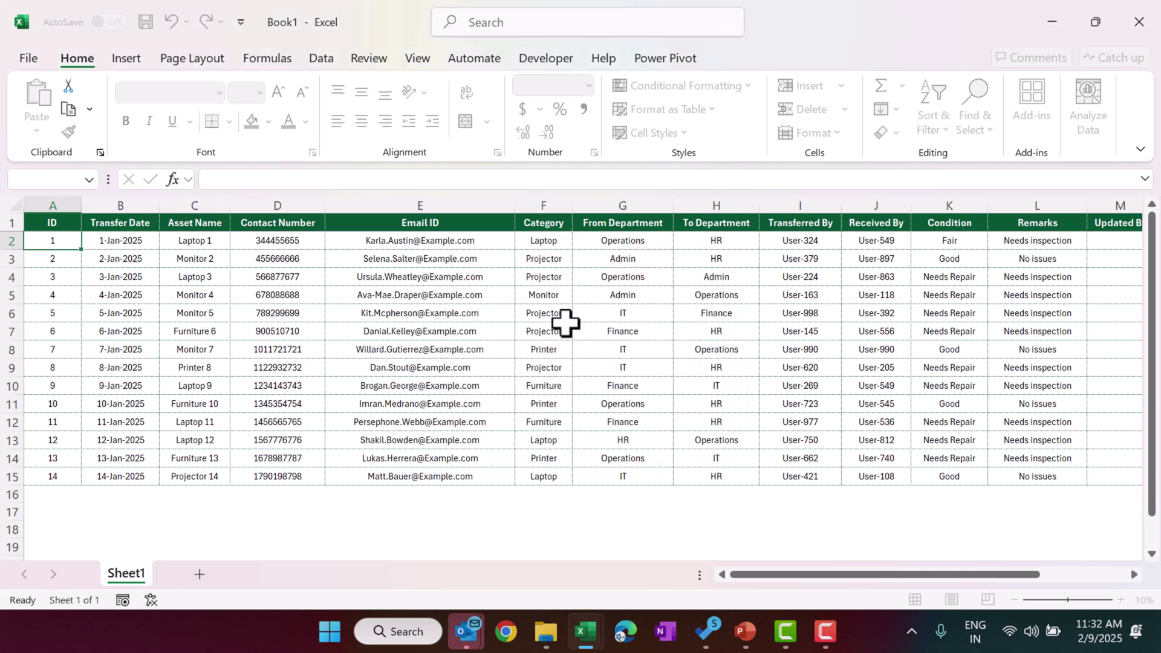
# - Check the exported Book1 headings from A1 to the last column, then close the workbook
pyautogui.click(541, 224)
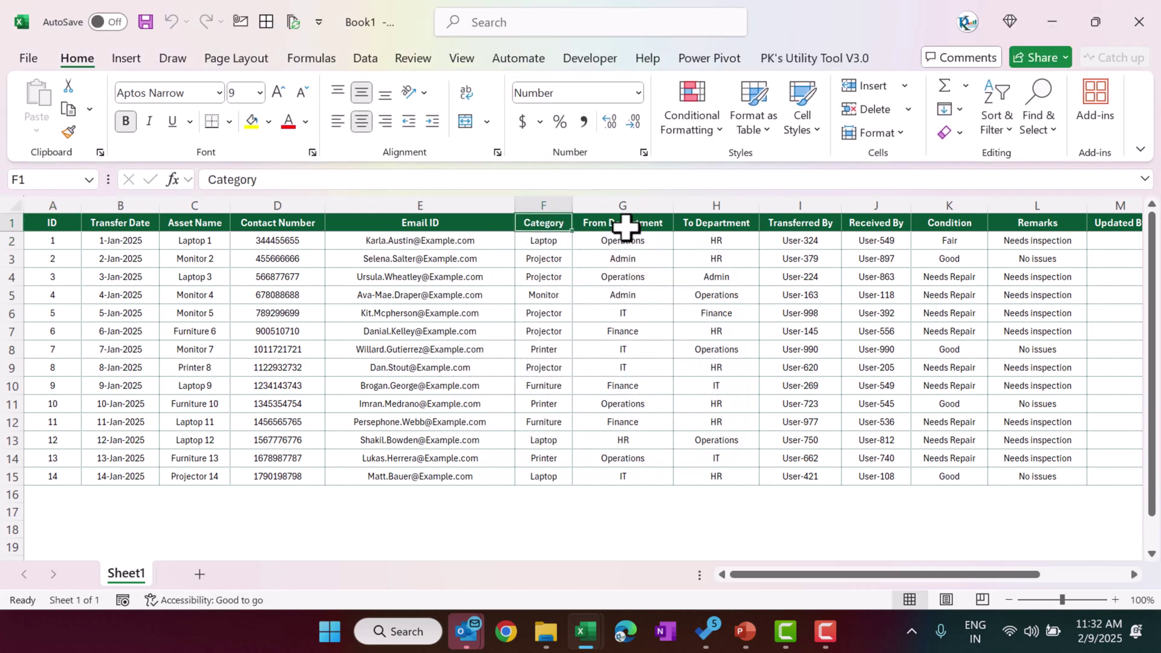
pyautogui.hotkey('ctrl', 'Right')
pyautogui.hotkey('ctrl', 'Left')
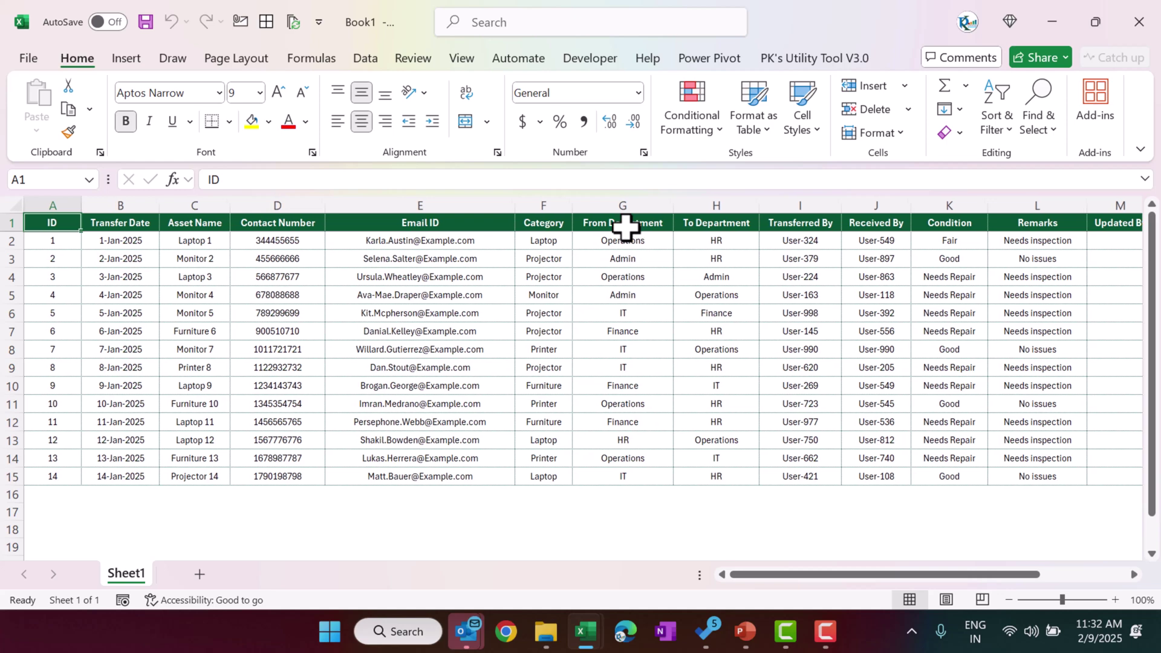
pyautogui.click(1136, 22)
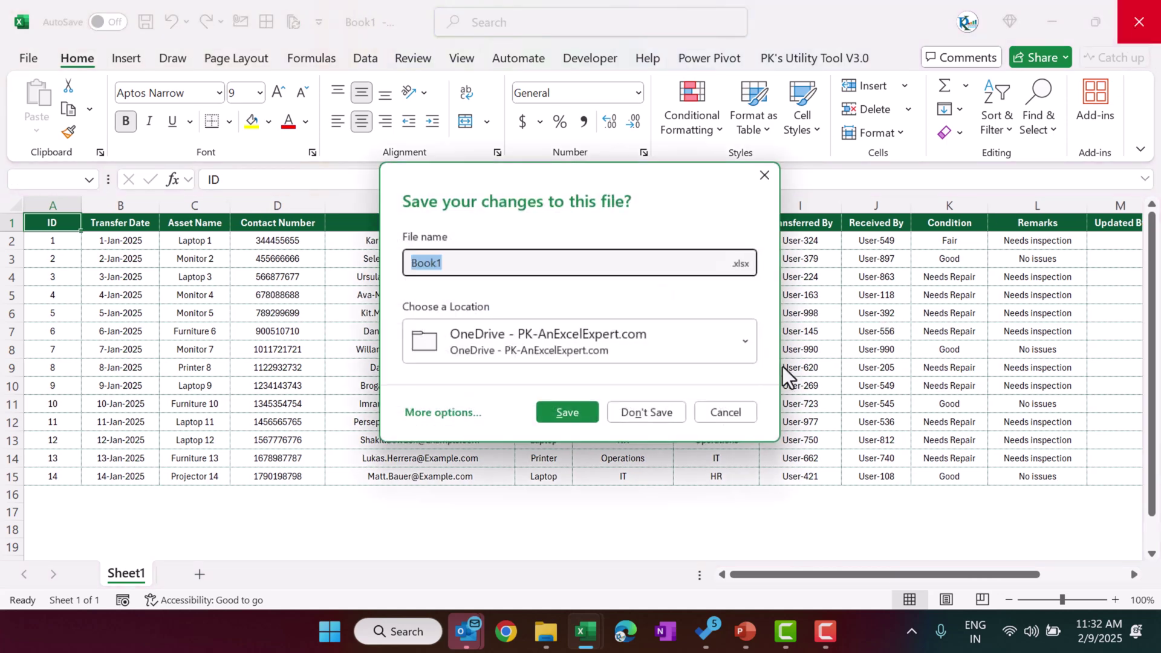
# - Discard Book1 and load Projector 14 (IT to HR, Good condition) into the Enter Details form
pyautogui.click(682, 413)
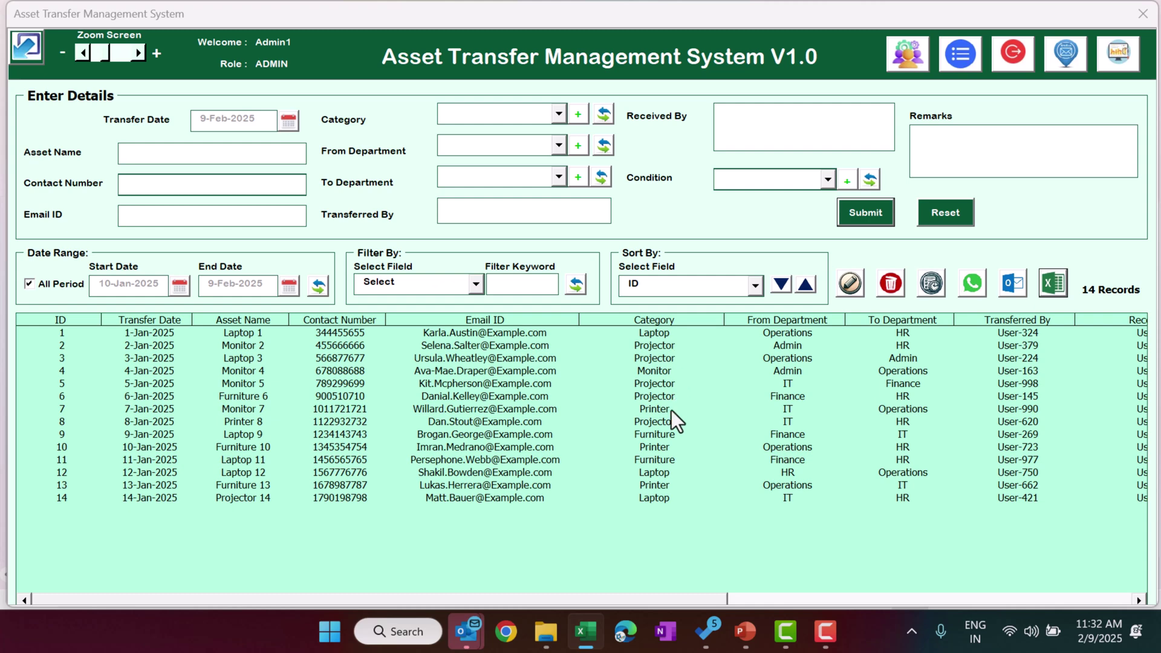
pyautogui.click(658, 459)
pyautogui.click(656, 498)
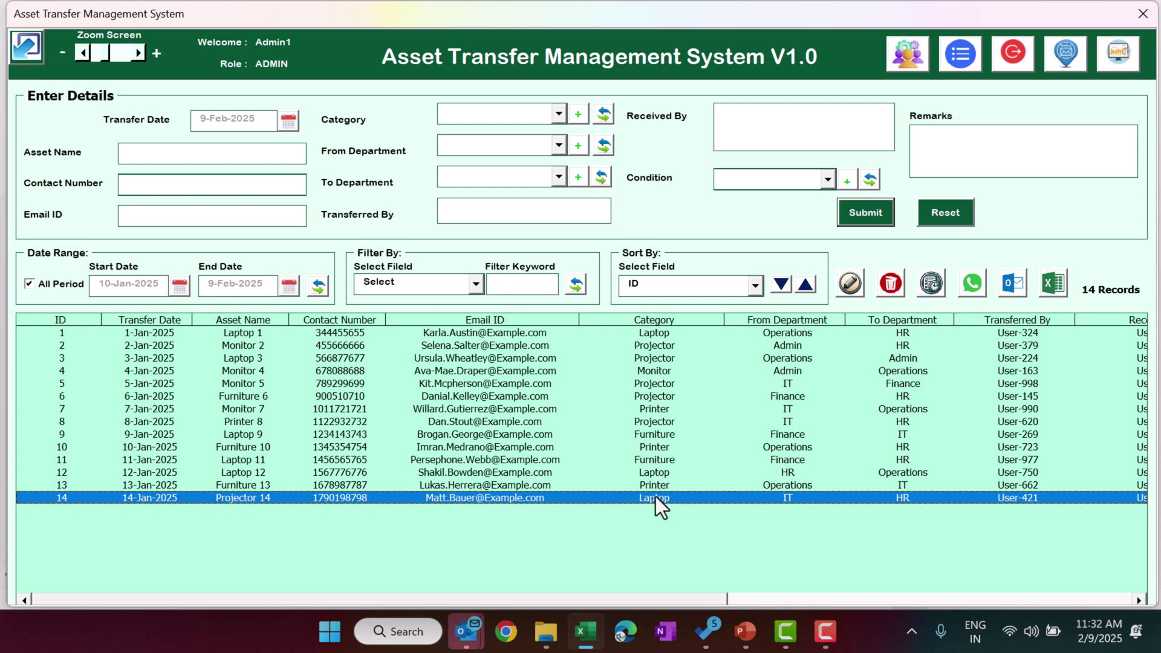
pyautogui.doubleClick(655, 496)
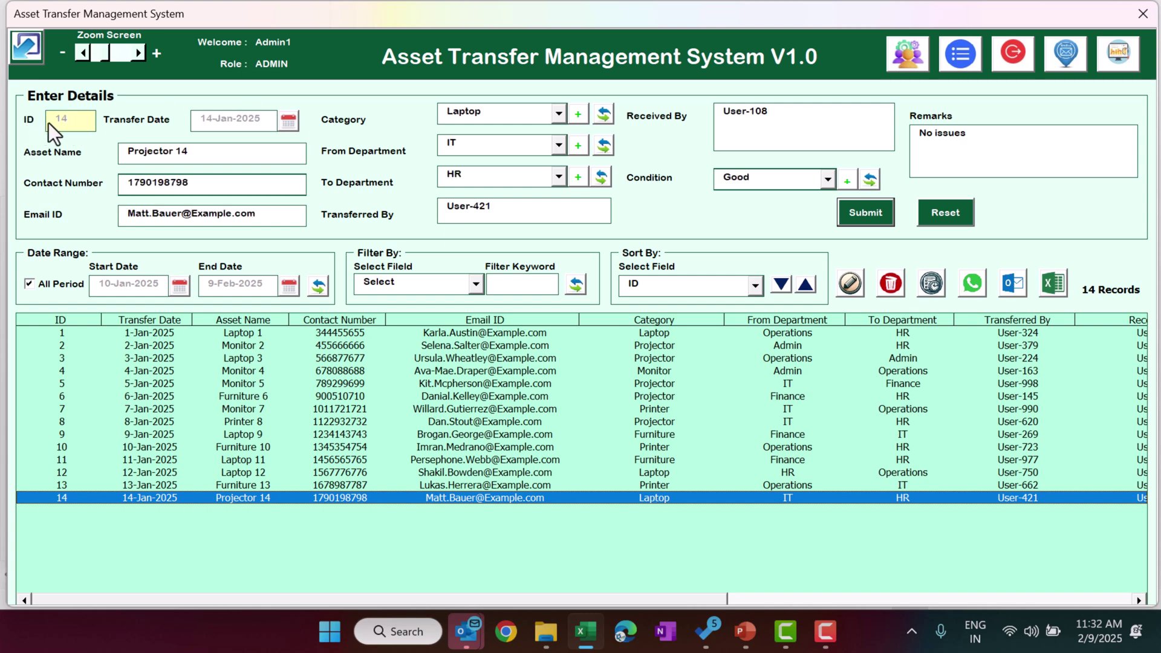